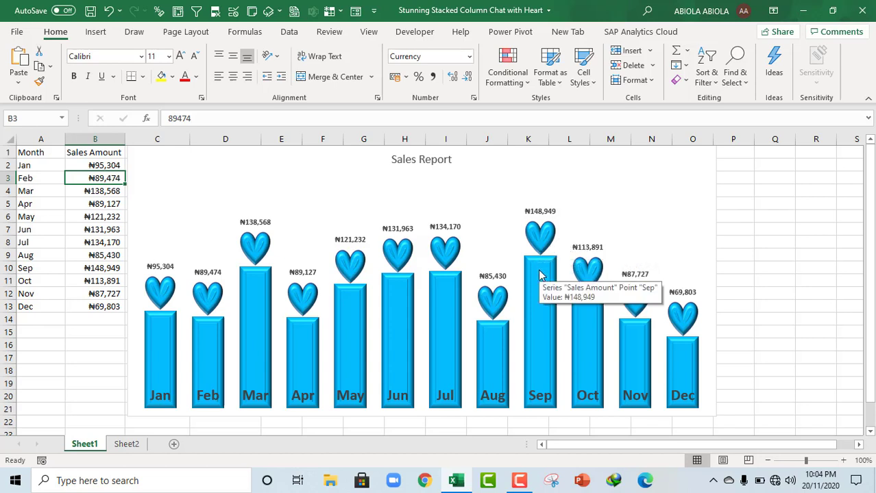
# - On Sheet2, add the header "Helper Column" in cell C1 beside Sales Amount
pyautogui.click(125, 445)
pyautogui.click(100, 228)
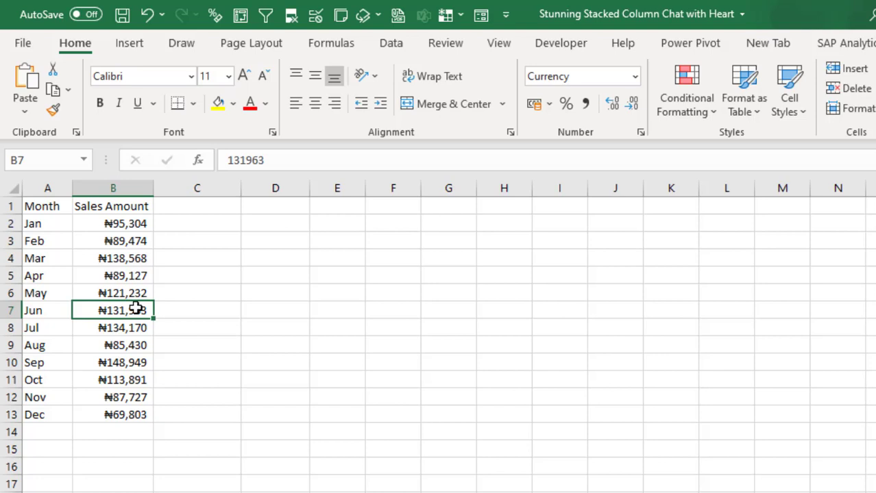
pyautogui.click(209, 206)
pyautogui.write('Helper ')
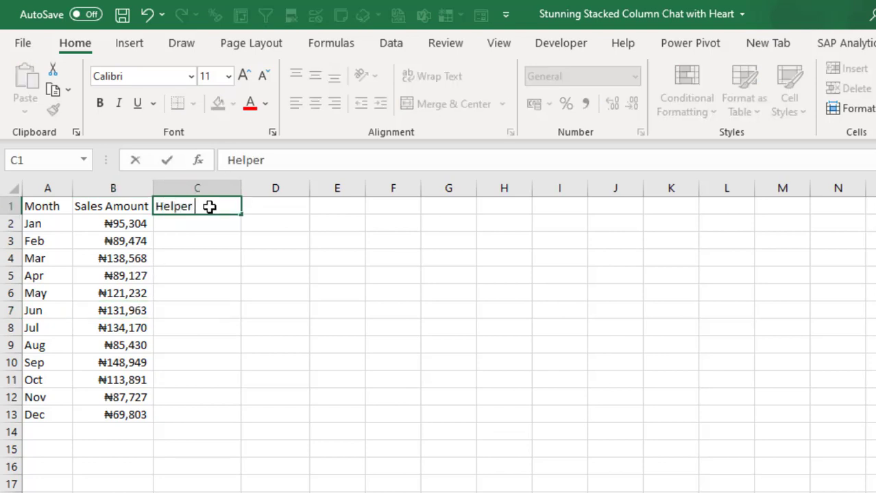
pyautogui.write('Column')
pyautogui.press('Return')
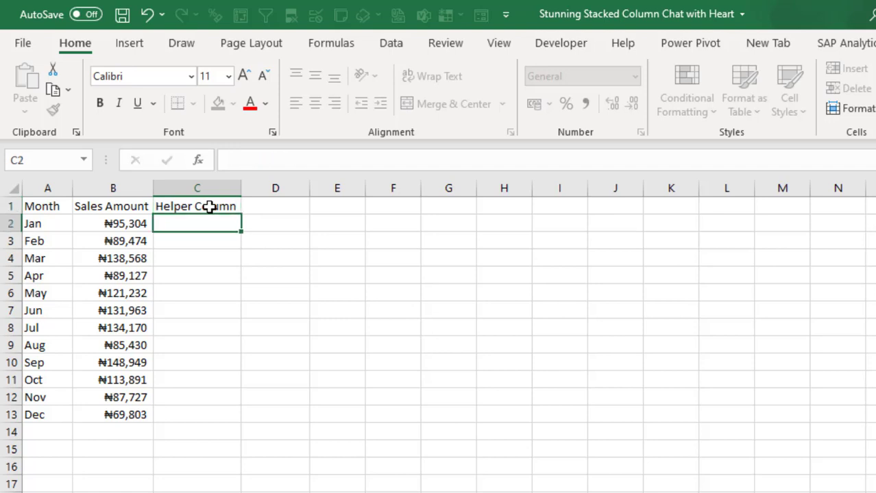
# - Enter the formula =$B$2/3 in C2 and fill it down the Helper Column through December
pyautogui.write('=')
pyautogui.press('Left')
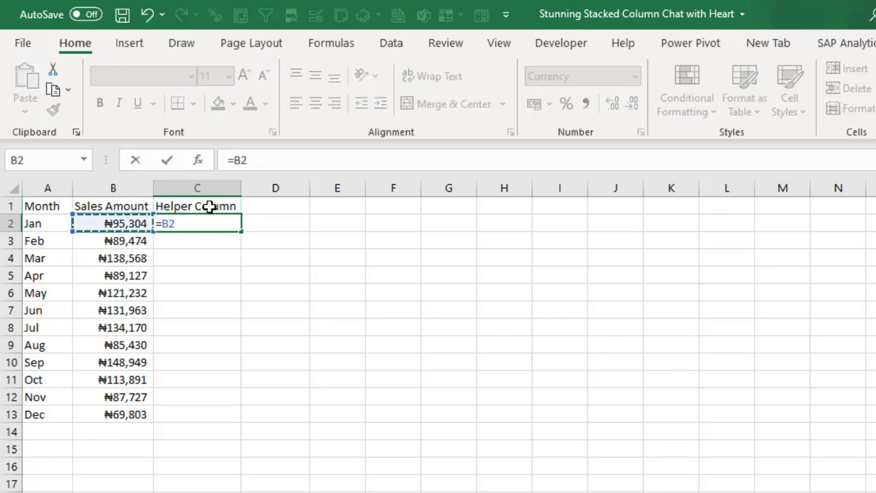
pyautogui.press('F4')
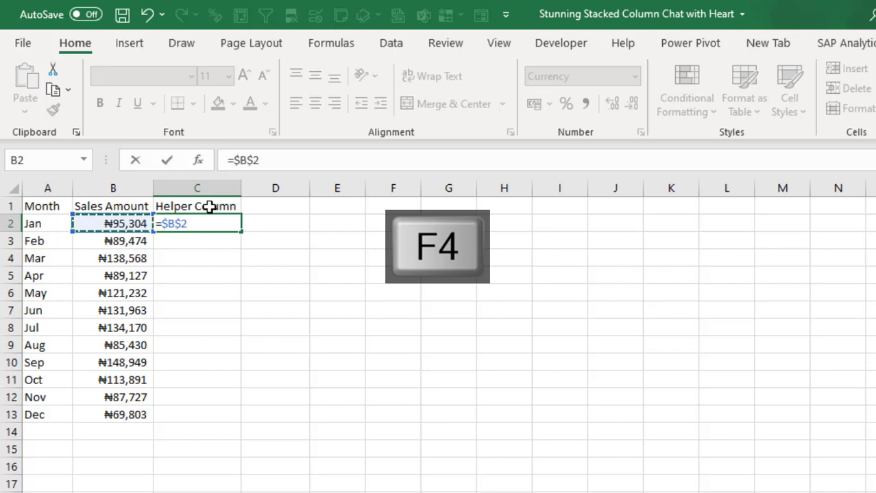
pyautogui.write('/3')
pyautogui.hotkey('ctrl', 'Return')
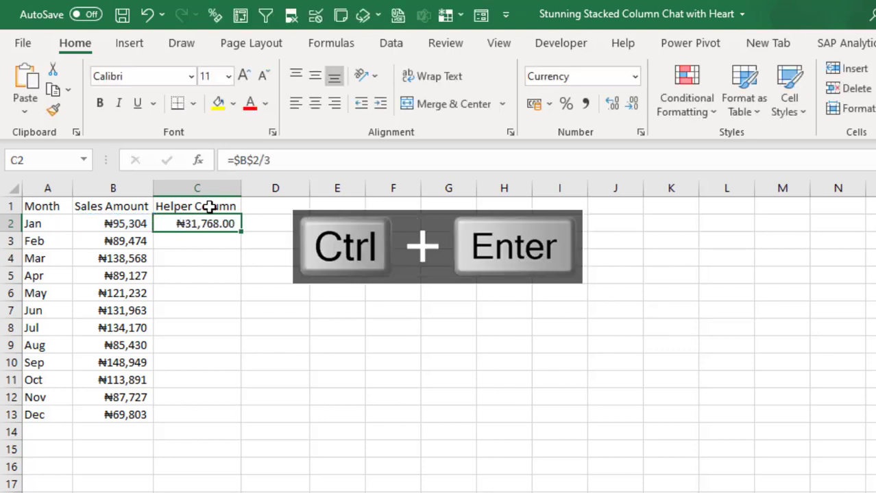
pyautogui.doubleClick(241, 232)
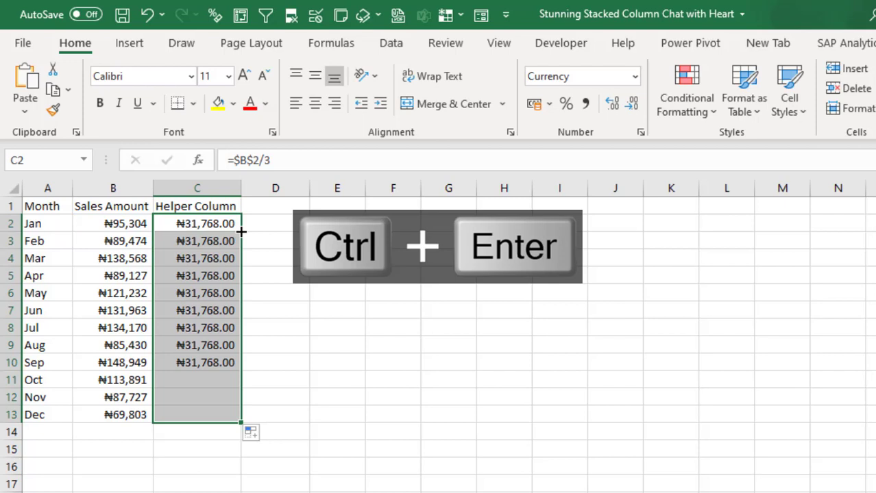
# - Insert a blank 2-D stacked column chart from an empty cell and enlarge it to span about columns F to Q
pyautogui.click(503, 241)
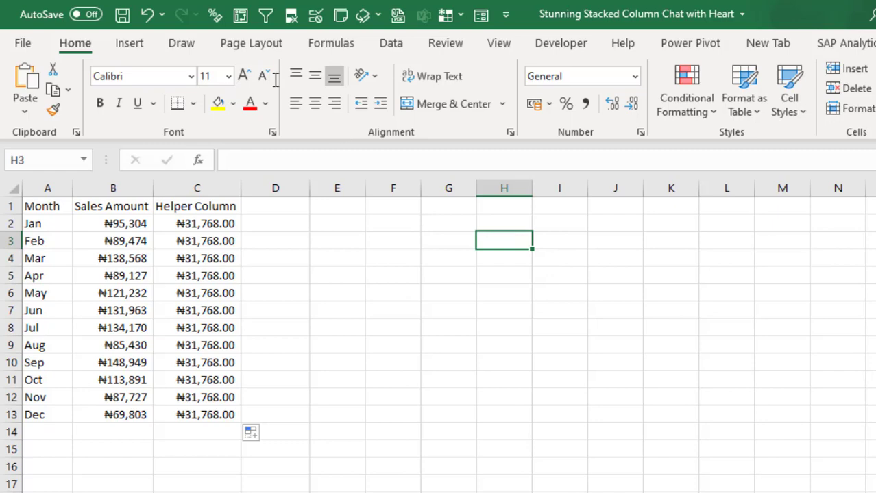
pyautogui.click(132, 42)
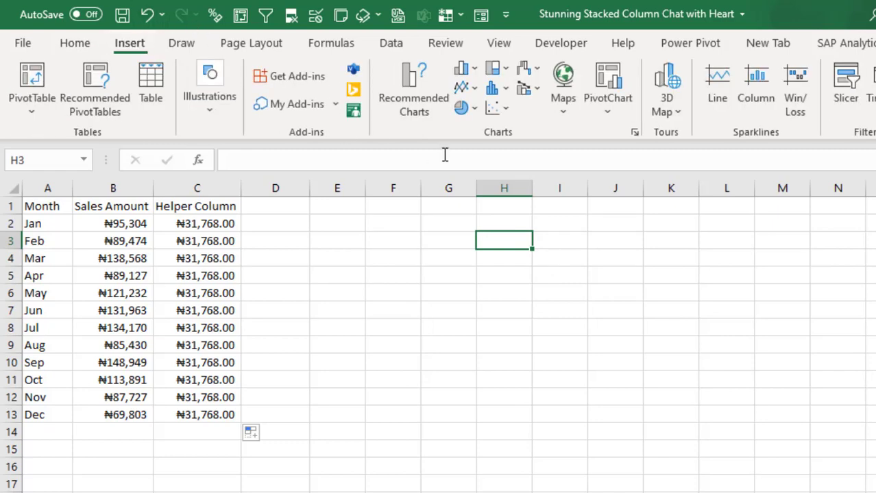
pyautogui.click(472, 70)
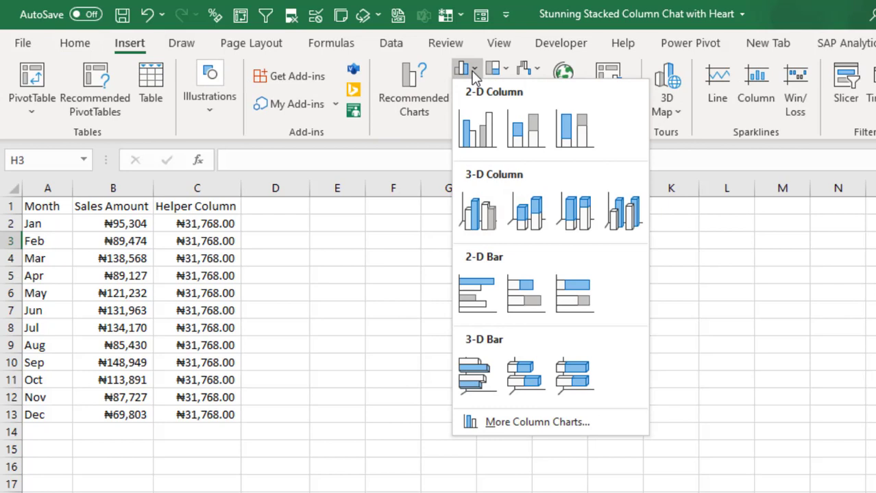
pyautogui.click(525, 133)
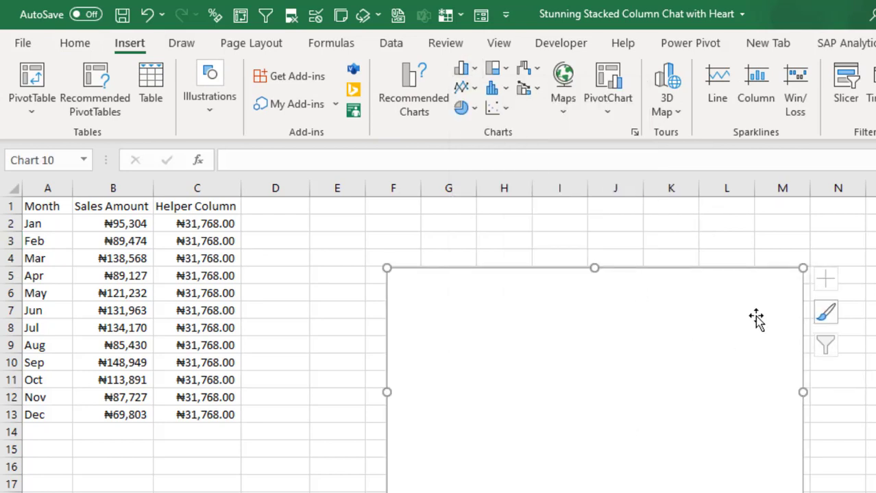
pyautogui.moveTo(802, 268); pyautogui.dragTo(875, 216)
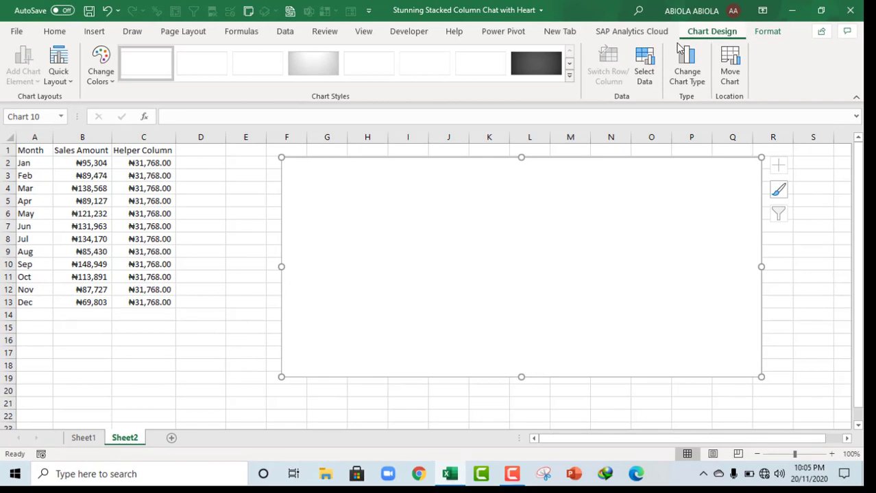
# - Add a data series to the chart, named from B1 with values from B2:B13
pyautogui.click(650, 65)
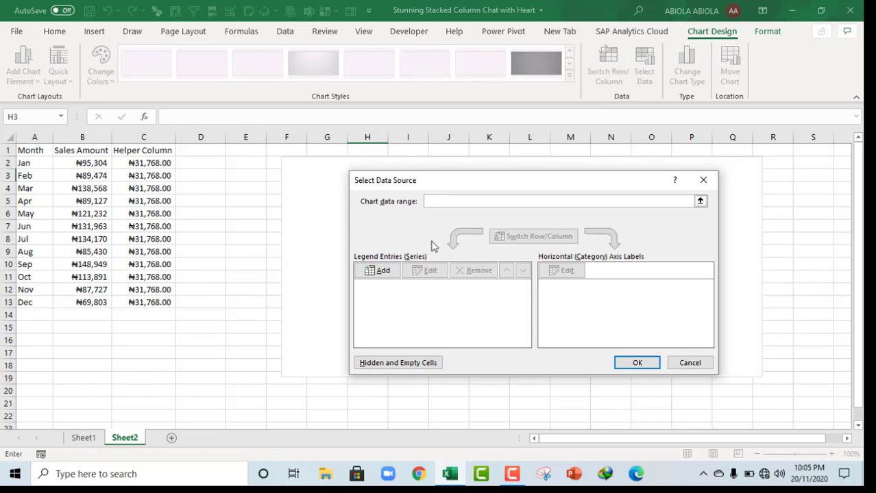
pyautogui.click(385, 269)
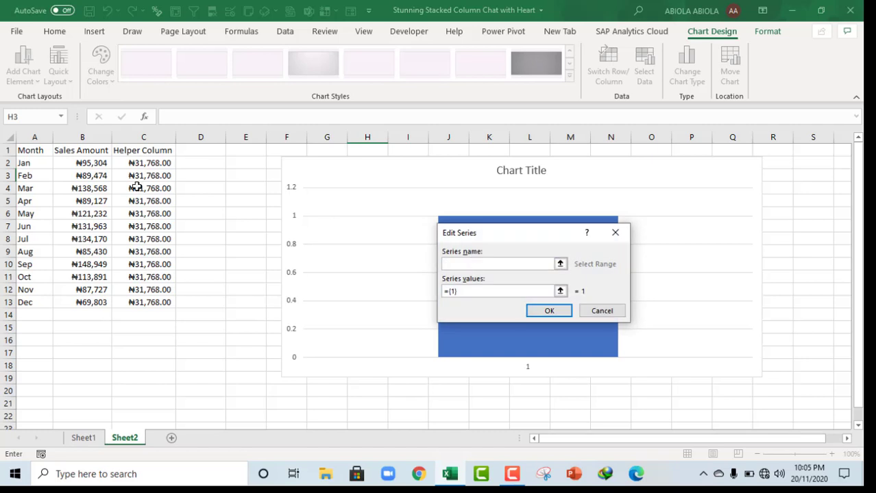
pyautogui.click(88, 151)
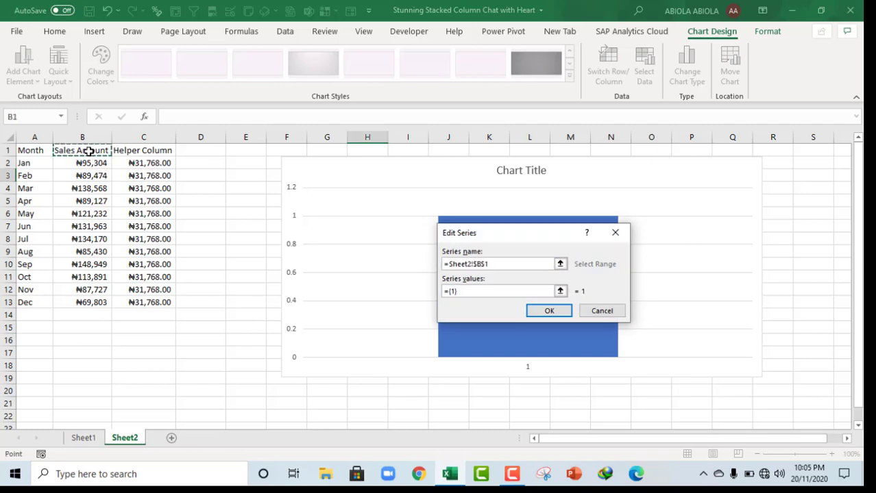
pyautogui.click(481, 291)
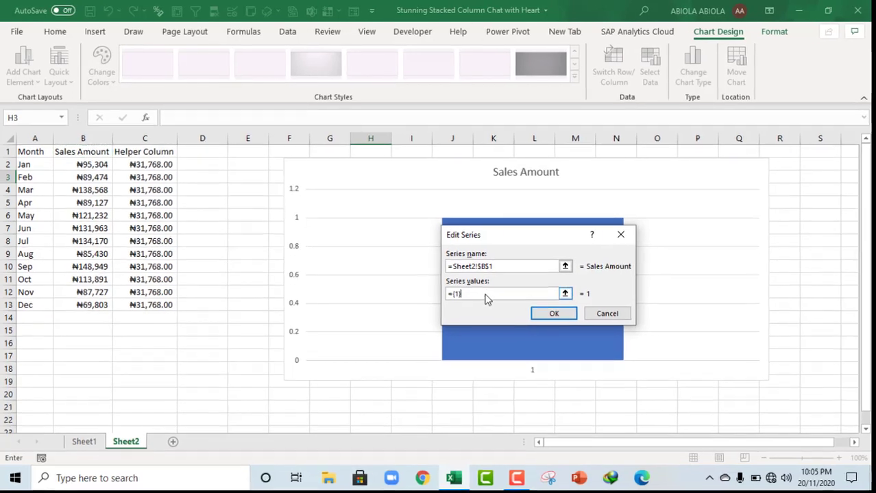
pyautogui.press('BackSpace')
pyautogui.press('BackSpace')
pyautogui.press('BackSpace')
pyautogui.press('BackSpace')
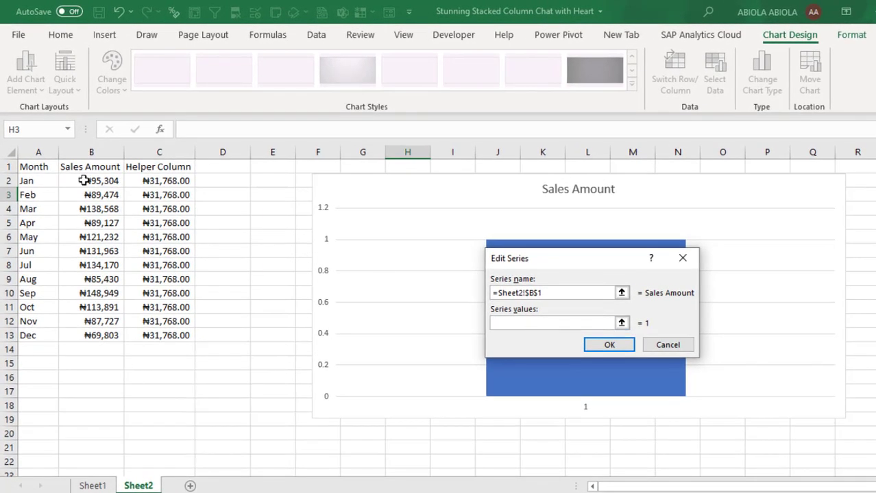
pyautogui.click(84, 180)
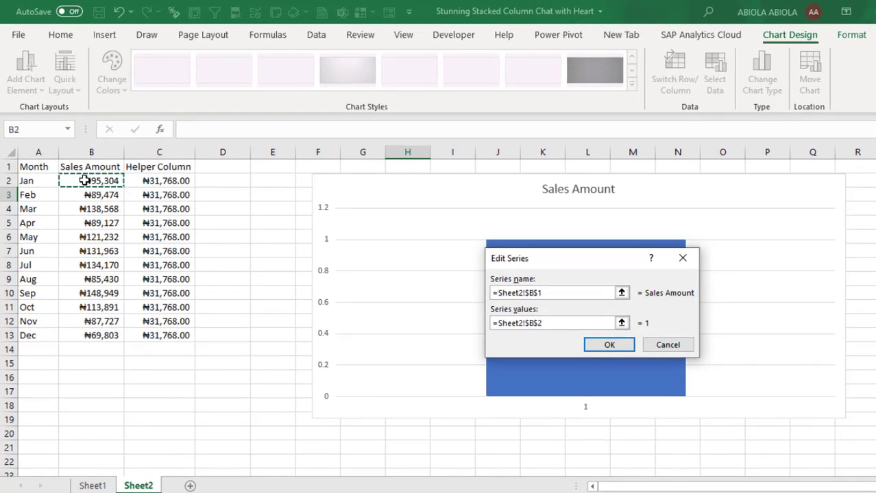
pyautogui.hotkey('ctrl', 'shift', 'Down')
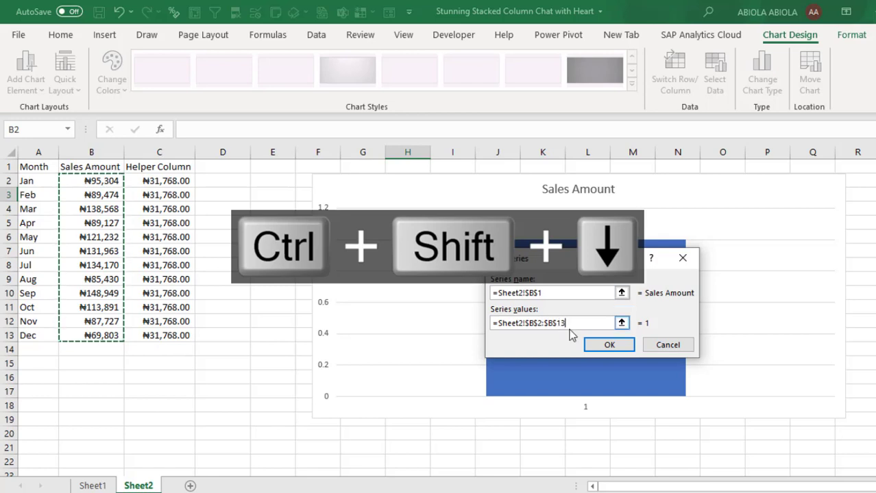
pyautogui.click(595, 346)
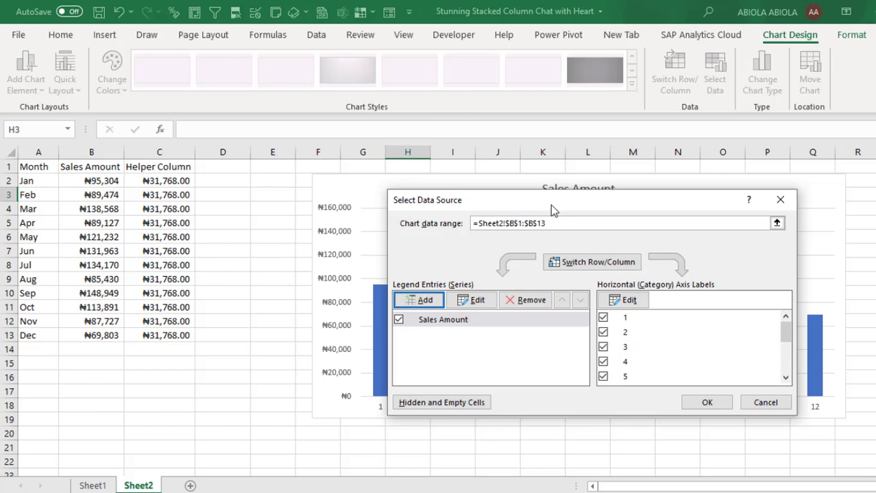
# - Set the chart's horizontal axis labels to the months in A2:A13 and apply the data source
pyautogui.click(622, 301)
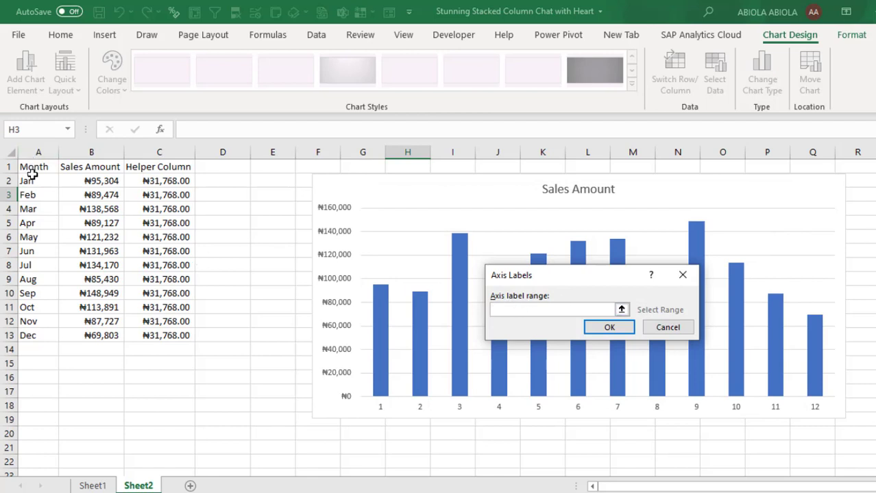
pyautogui.moveTo(32, 180); pyautogui.dragTo(50, 335)
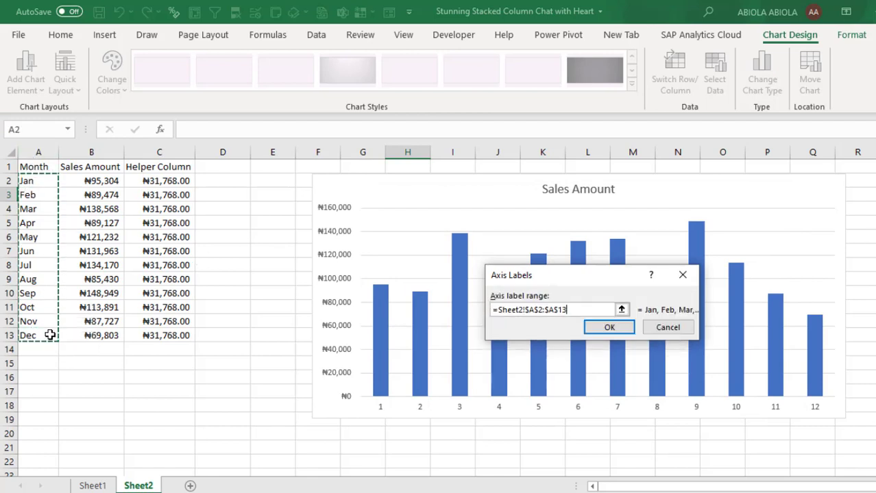
pyautogui.click(616, 329)
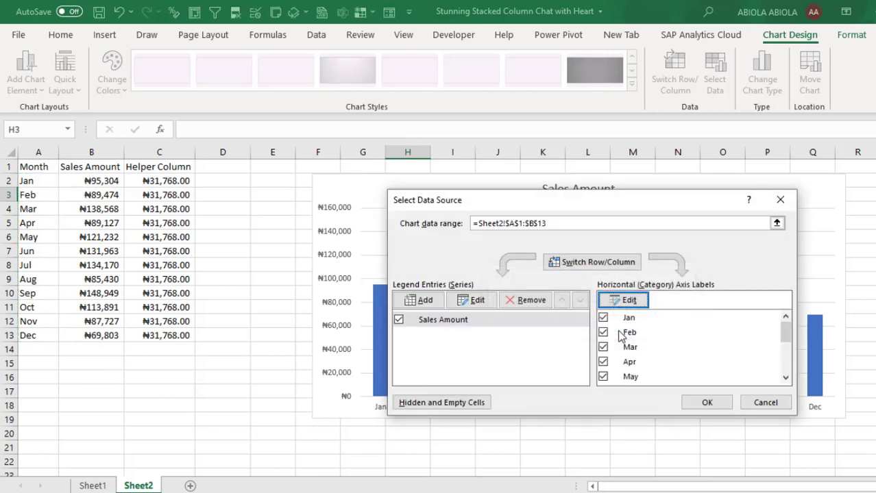
pyautogui.click(707, 402)
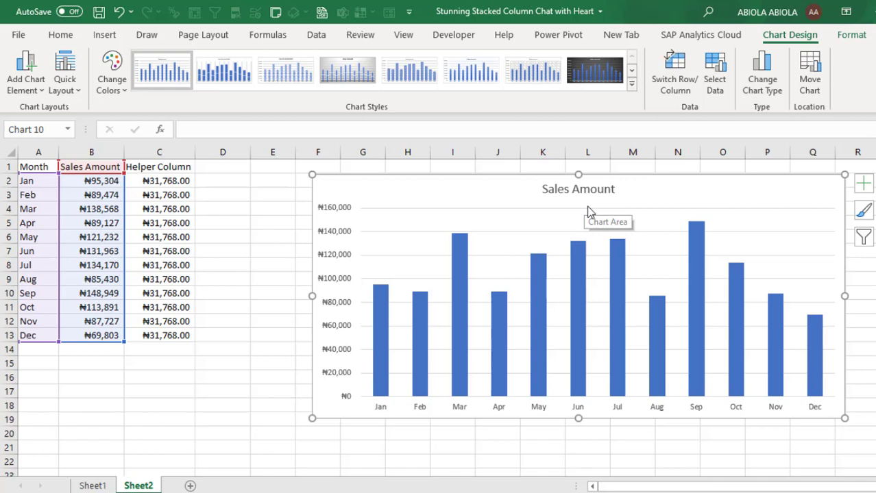
# - Delete the chart's gridlines and both its vertical and horizontal axes
pyautogui.click(633, 231)
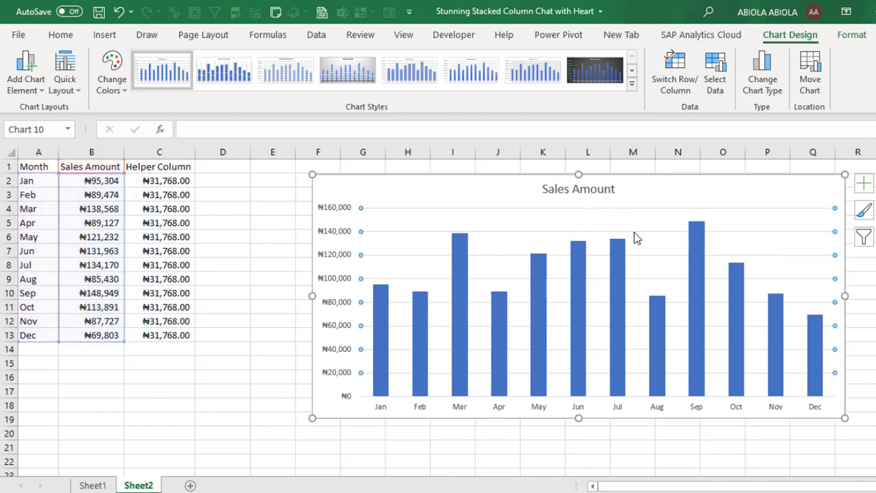
pyautogui.click(633, 231)
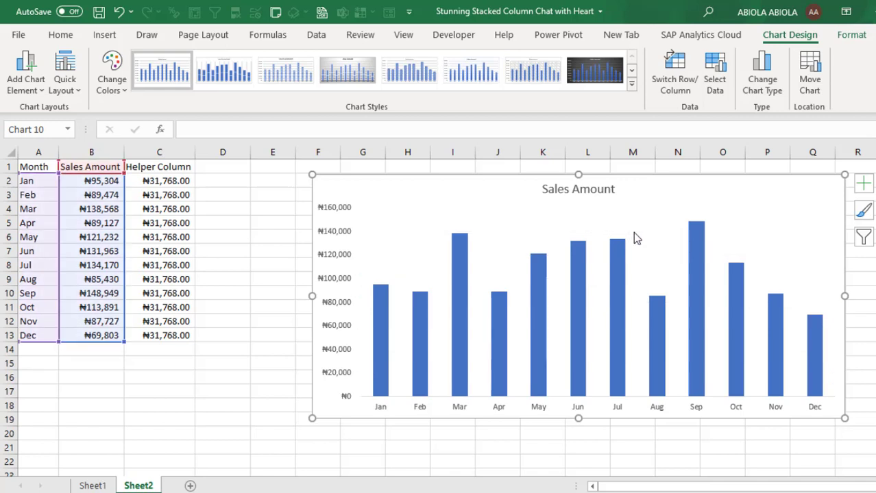
pyautogui.click(333, 213)
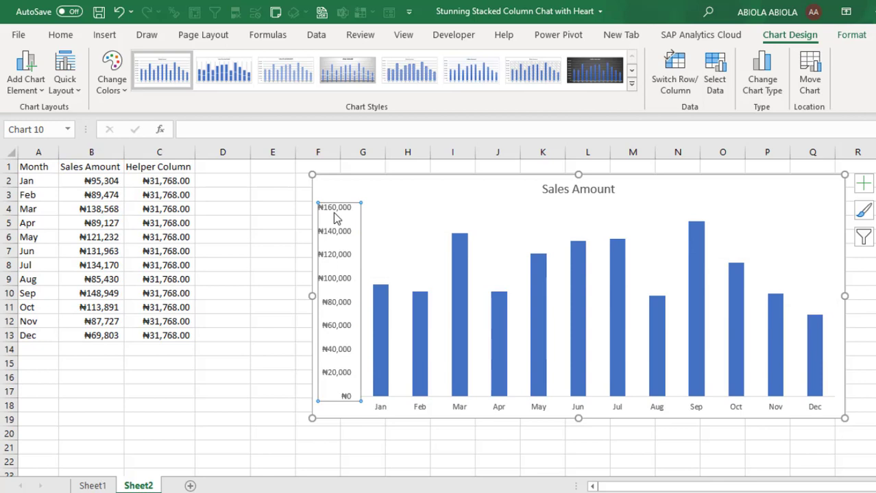
pyautogui.press('Delete')
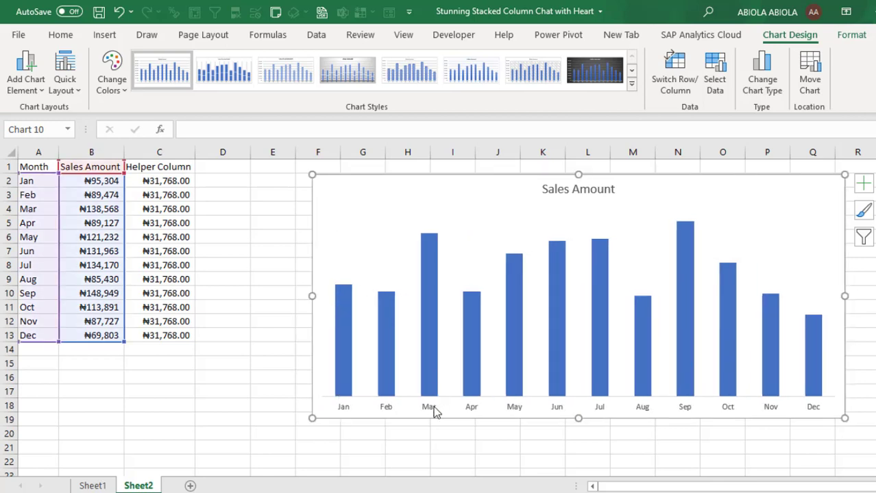
pyautogui.click(437, 409)
pyautogui.press('Delete')
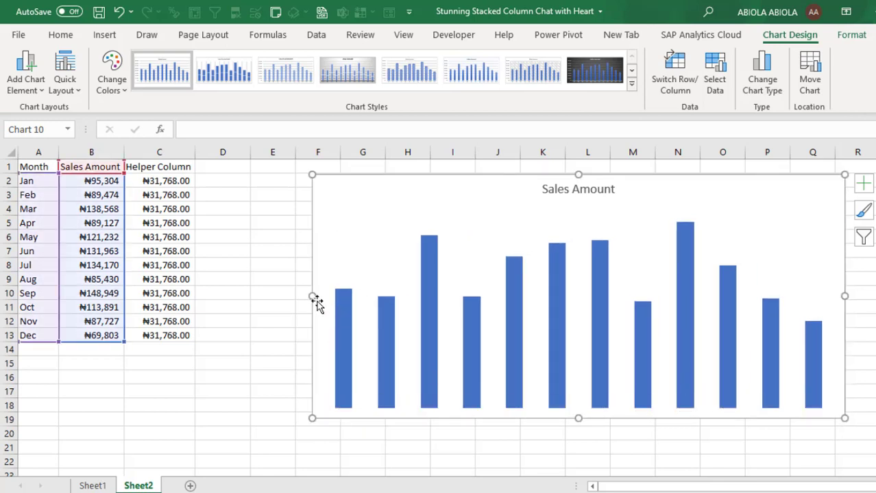
# - Format the Sales Amount data series with a gap width of 50%
pyautogui.rightClick(425, 274)
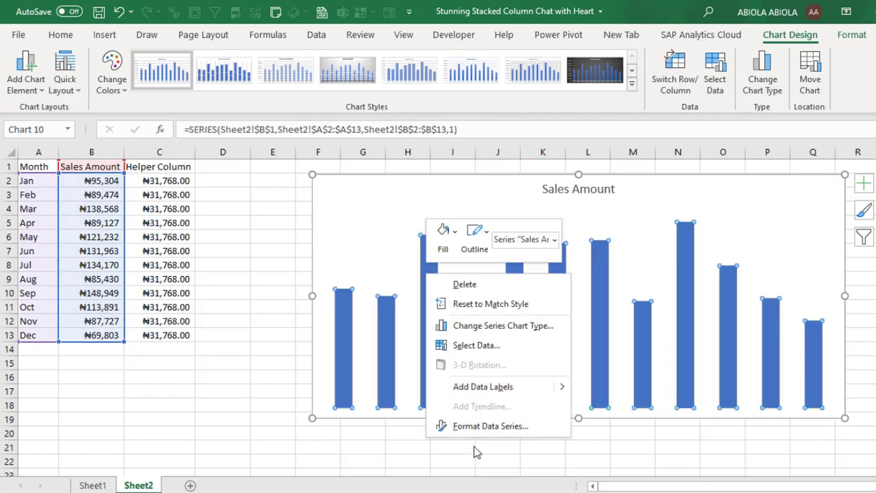
pyautogui.click(472, 432)
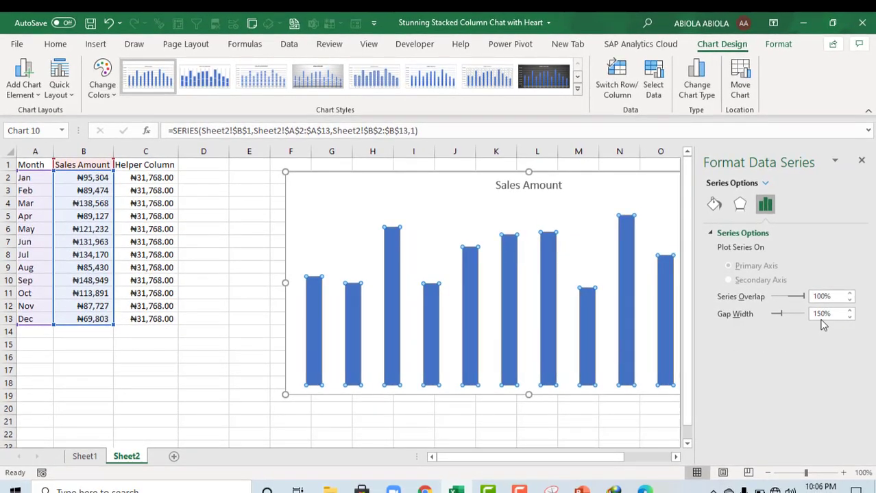
pyautogui.moveTo(834, 314); pyautogui.dragTo(805, 319)
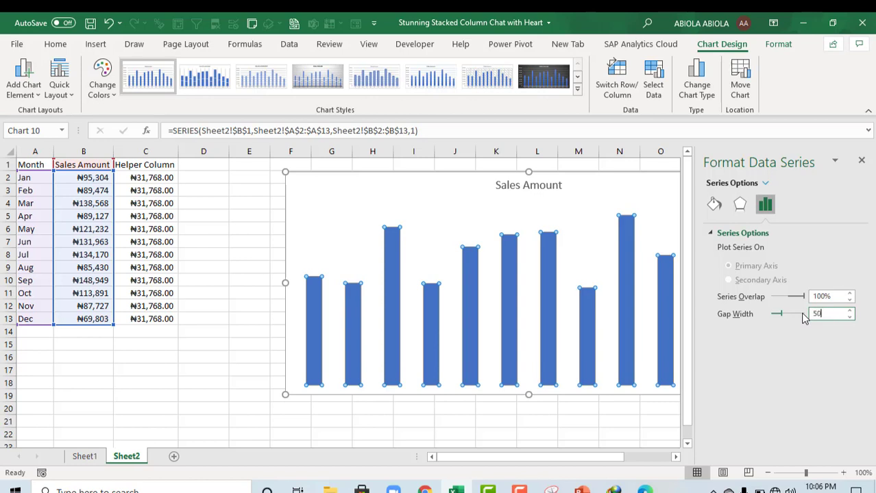
pyautogui.press('Return')
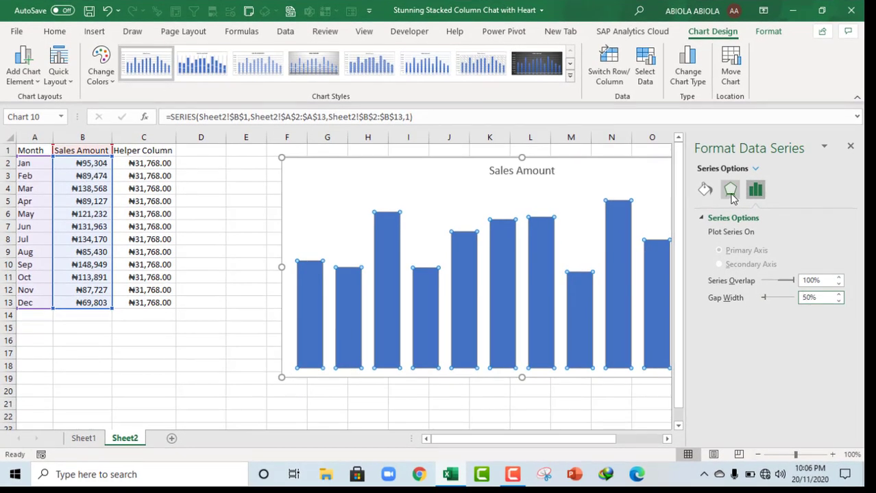
# - Apply the first top bevel style in the third row to the Sales Amount columns and move the whole chart closer to the data
pyautogui.click(730, 193)
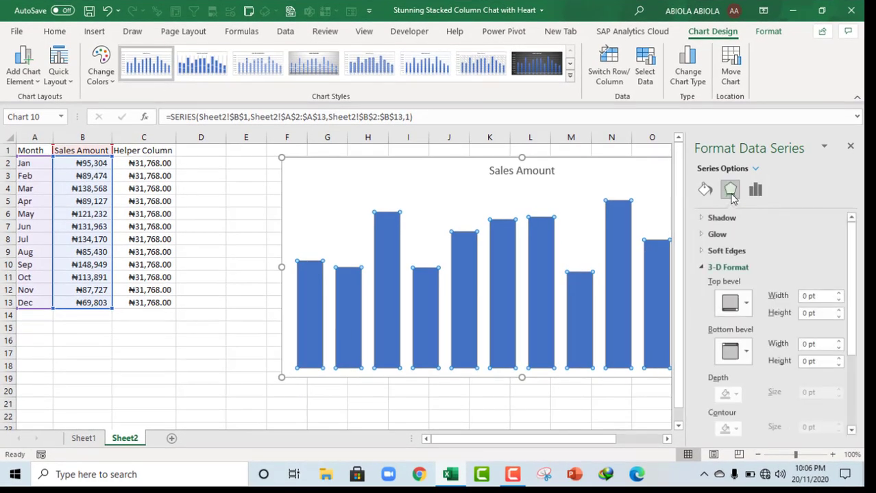
pyautogui.click(742, 310)
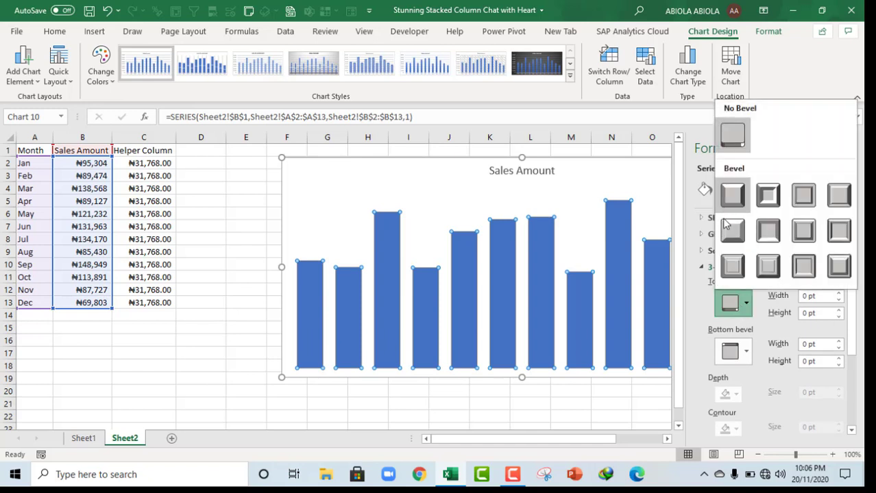
pyautogui.click(730, 271)
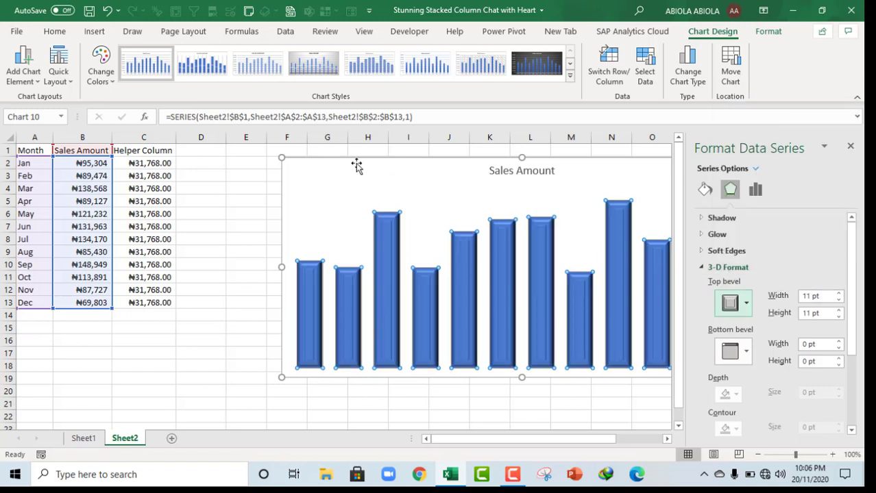
pyautogui.moveTo(348, 165); pyautogui.dragTo(222, 162)
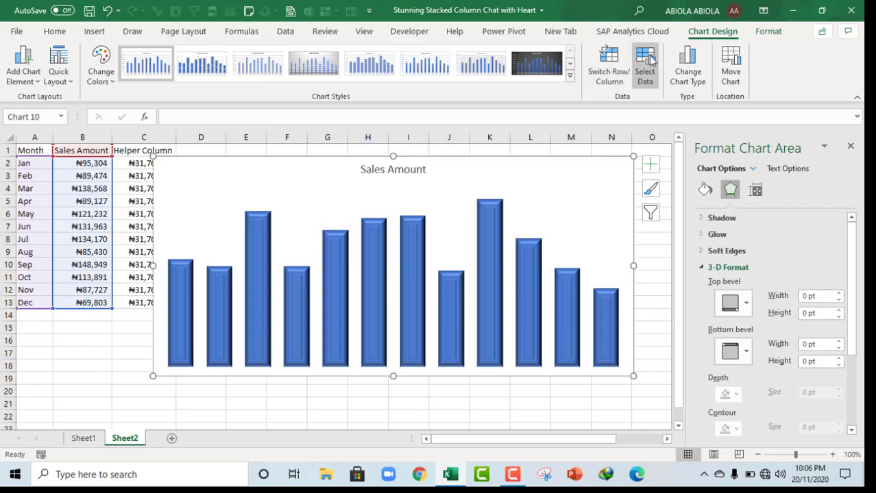
# - Add a second data series to the chart, named from C1 with values from C2:C13, and close the formatting pane
pyautogui.click(652, 61)
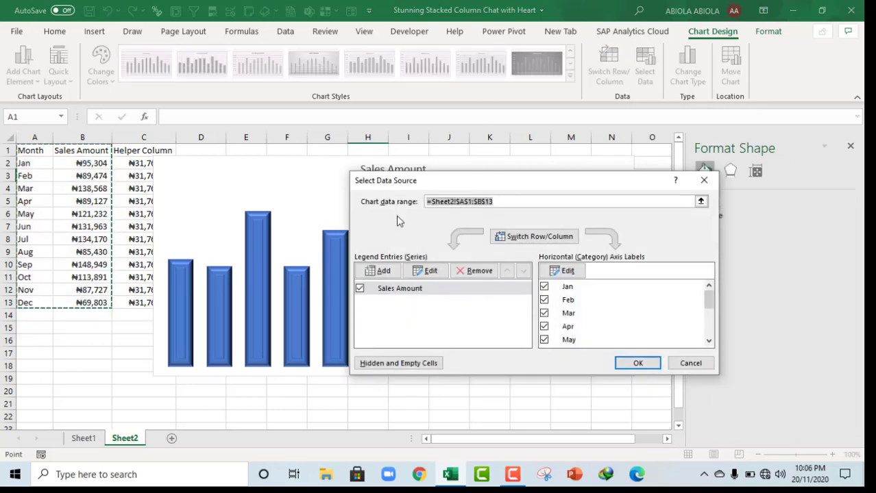
pyautogui.click(378, 271)
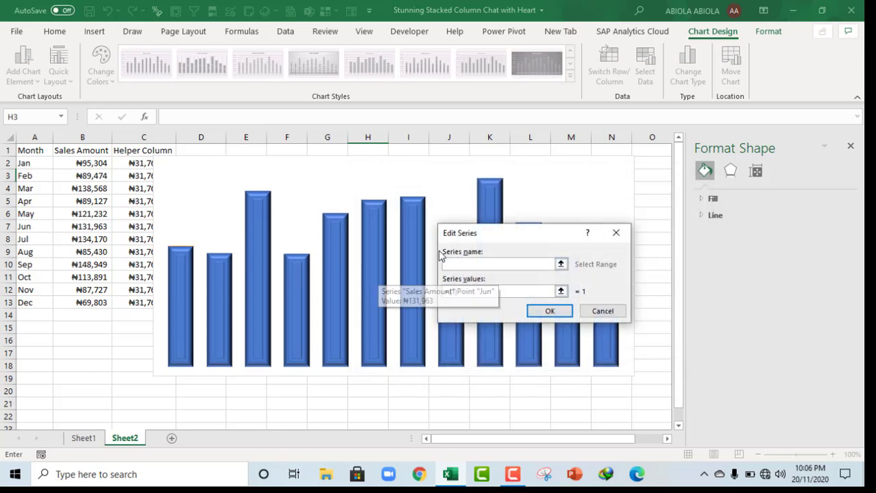
pyautogui.click(128, 150)
pyautogui.click(463, 292)
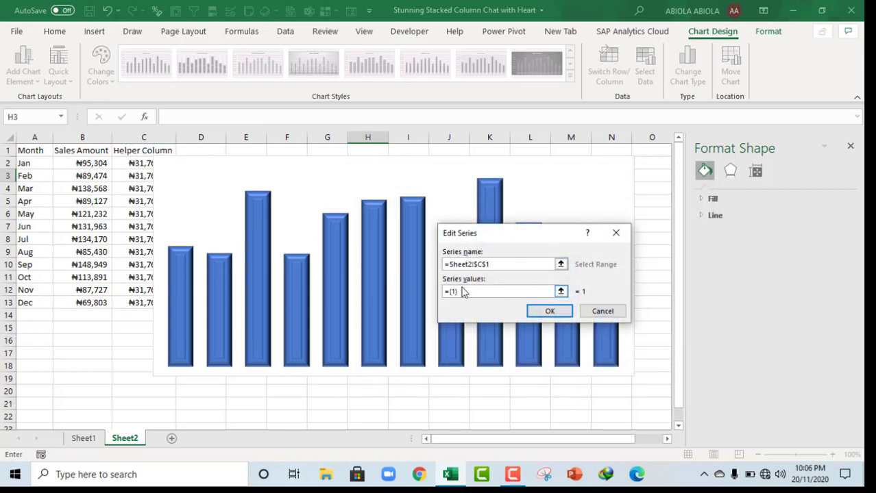
pyautogui.click(469, 292)
pyautogui.click(133, 165)
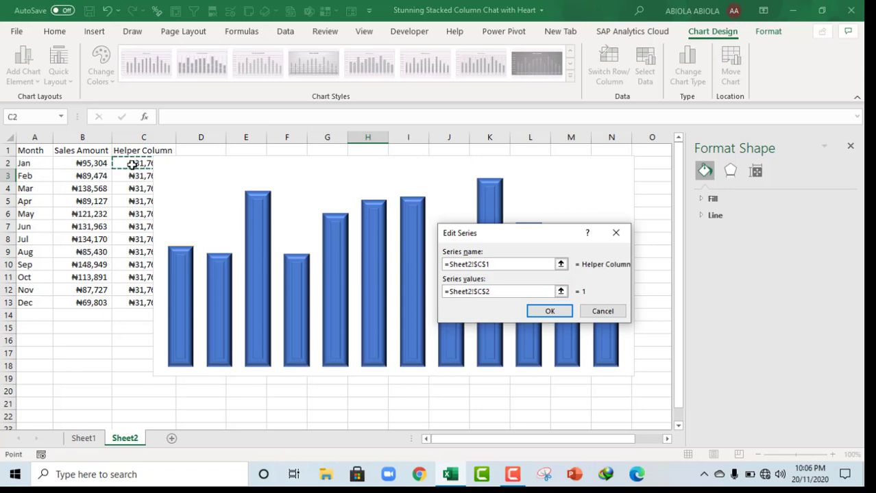
pyautogui.hotkey('ctrl', 'shift', 'Down')
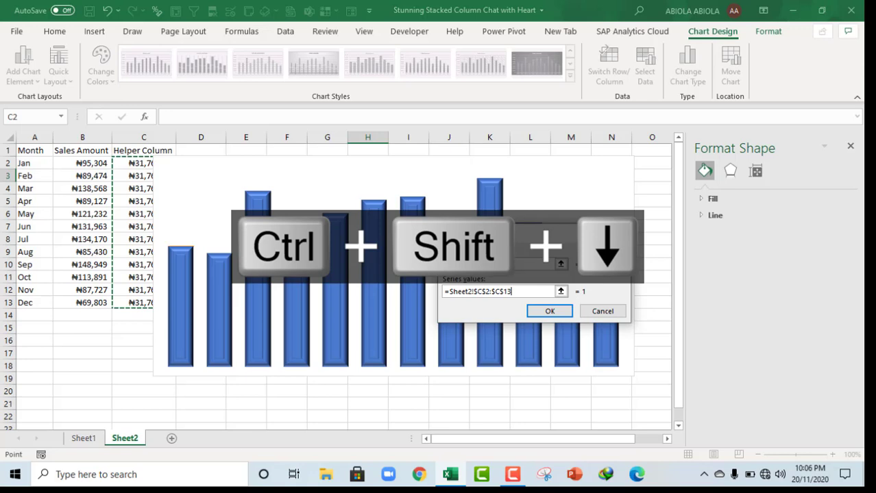
pyautogui.click(548, 311)
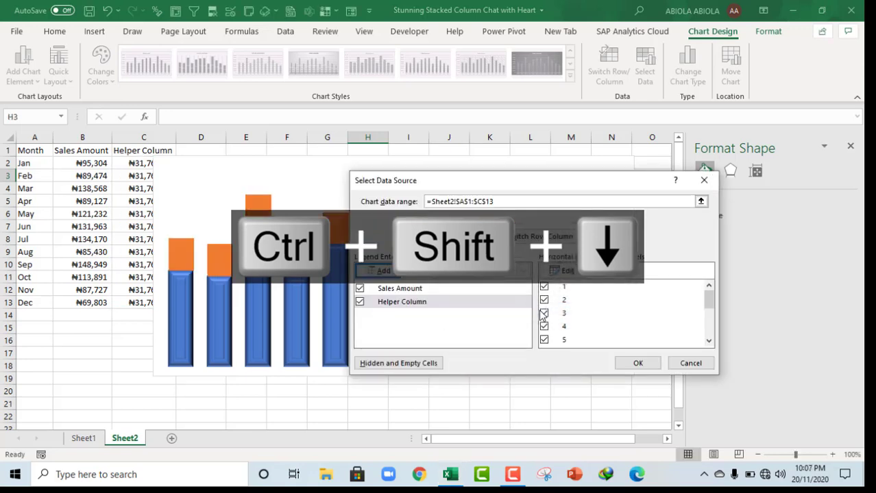
pyautogui.click(631, 363)
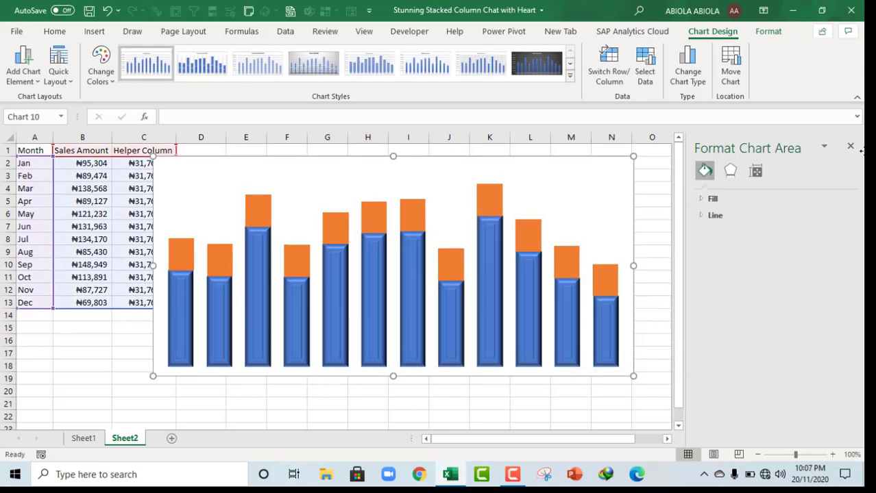
pyautogui.click(850, 146)
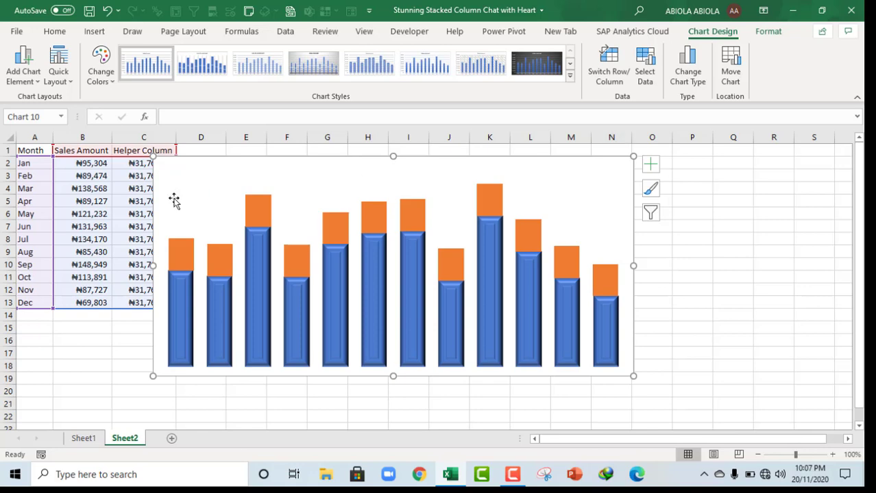
# - Draw a heart shape about 0.56" high and 0.63" wide in the empty cells below the Sales Amount data
pyautogui.click(83, 325)
pyautogui.click(80, 351)
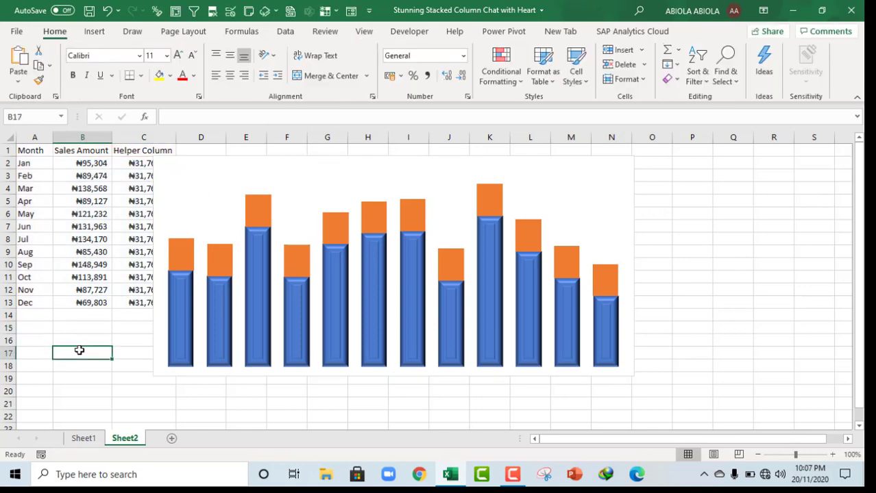
pyautogui.click(94, 32)
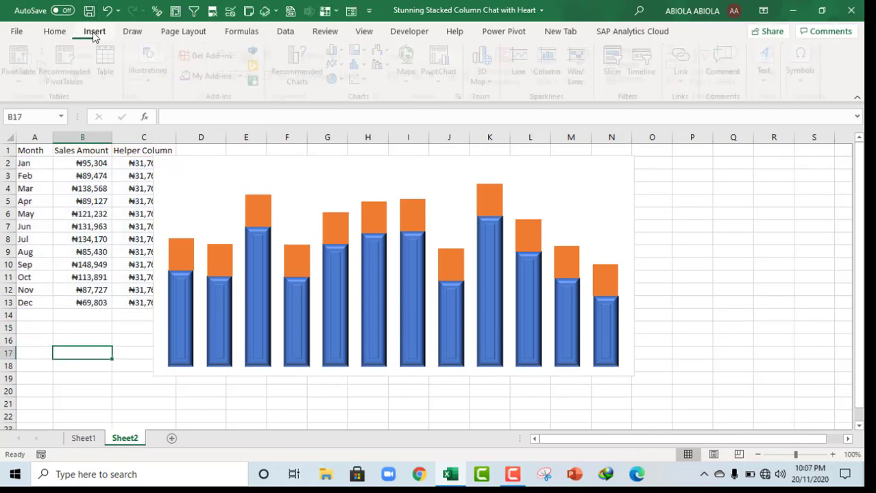
pyautogui.click(156, 76)
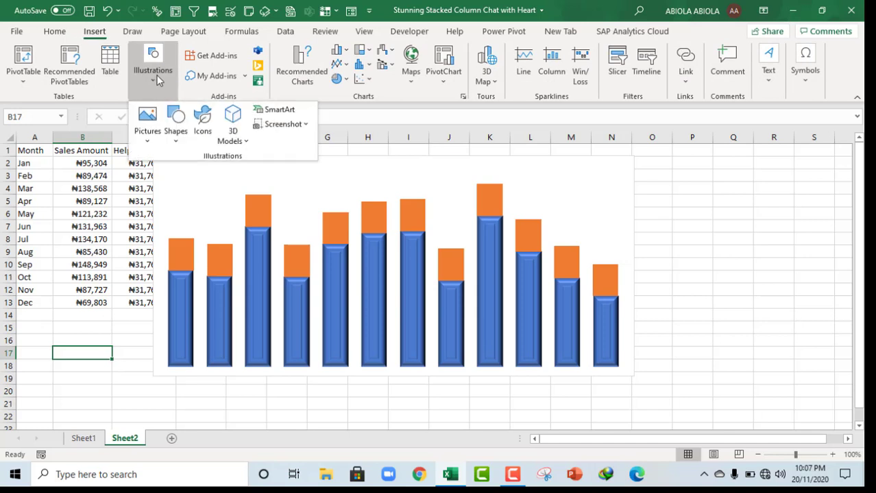
pyautogui.click(173, 132)
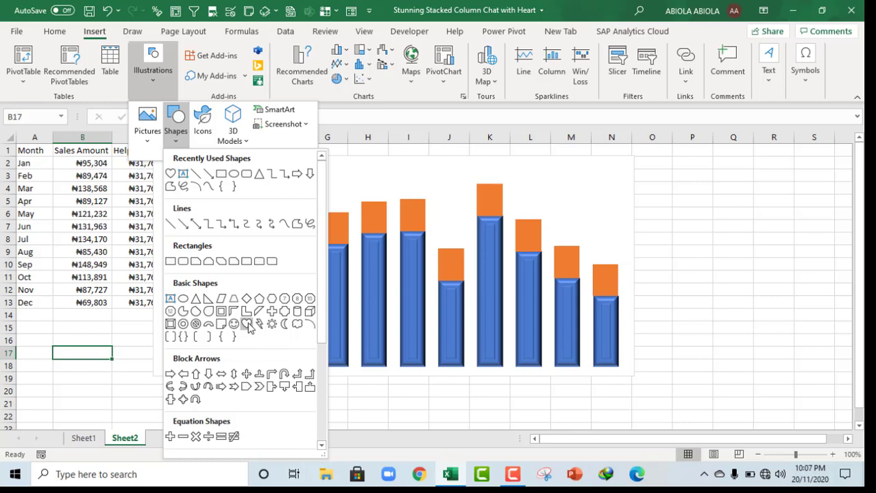
pyautogui.click(248, 323)
pyautogui.moveTo(81, 358); pyautogui.dragTo(103, 373)
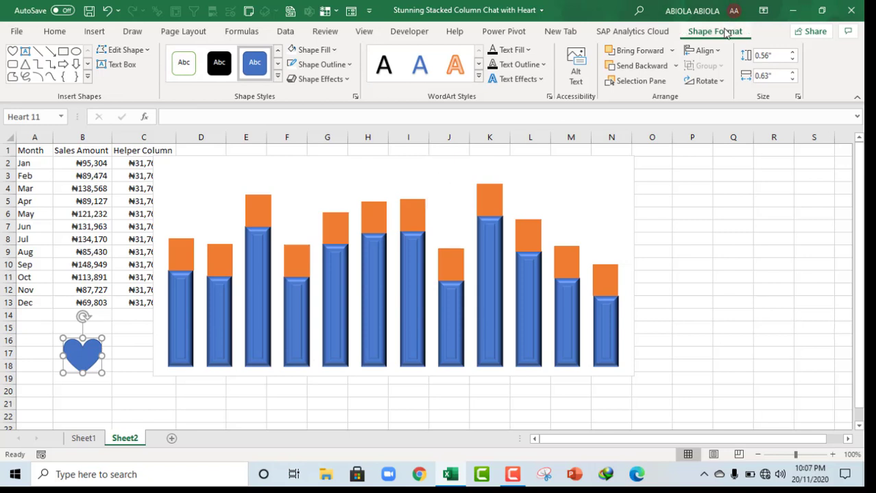
# - Give the heart the same bevel effect as the columns, the first style in the third row
pyautogui.click(339, 78)
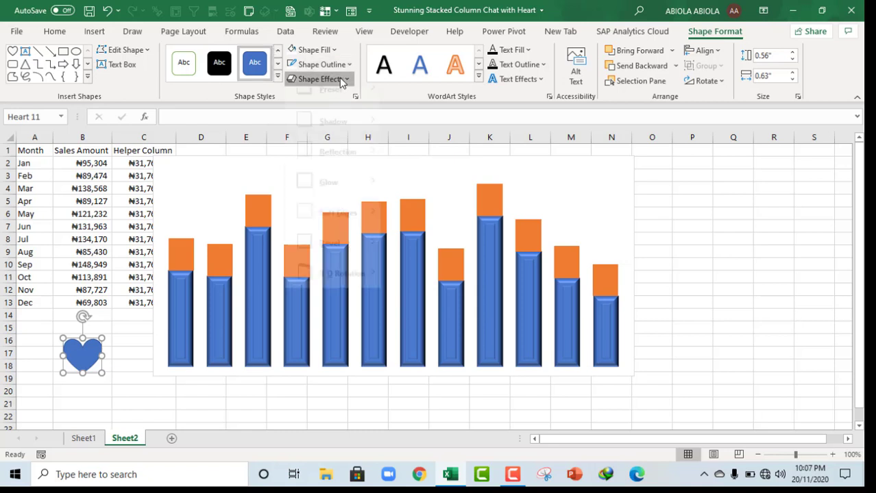
pyautogui.moveTo(346, 256)
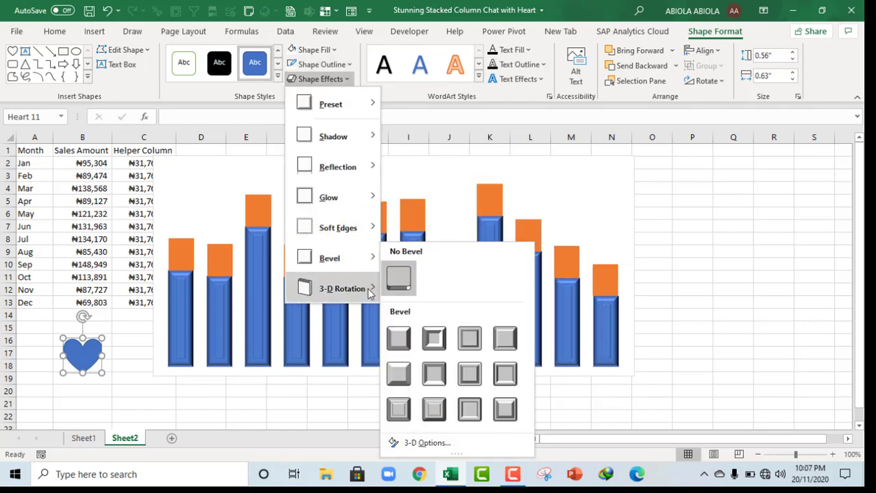
pyautogui.click(398, 410)
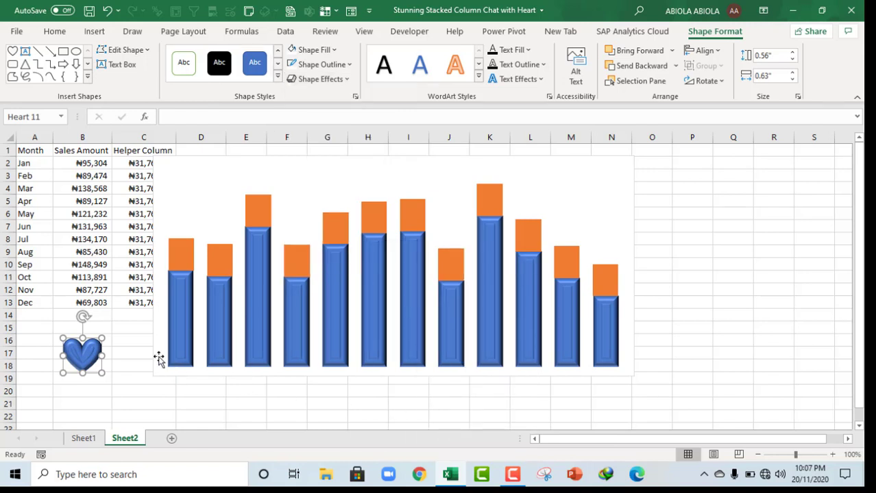
# - Fill the Sales Amount columns with the standard light blue colour
pyautogui.rightClick(255, 309)
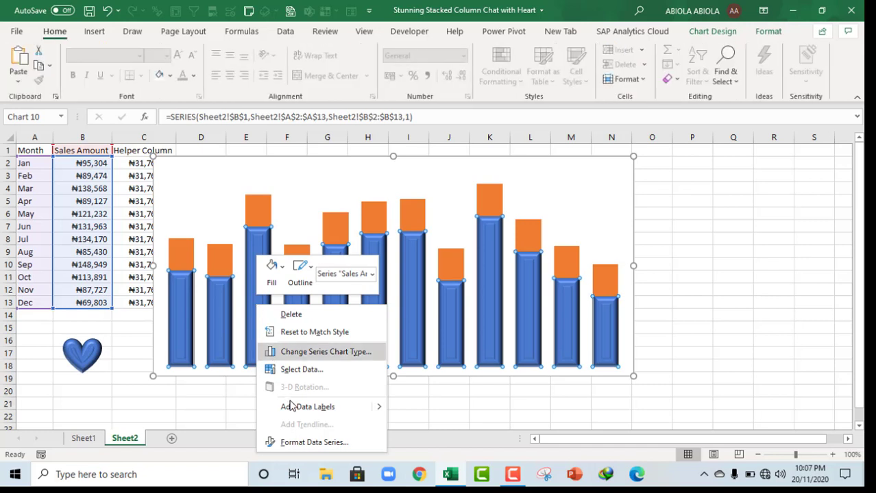
pyautogui.click(314, 442)
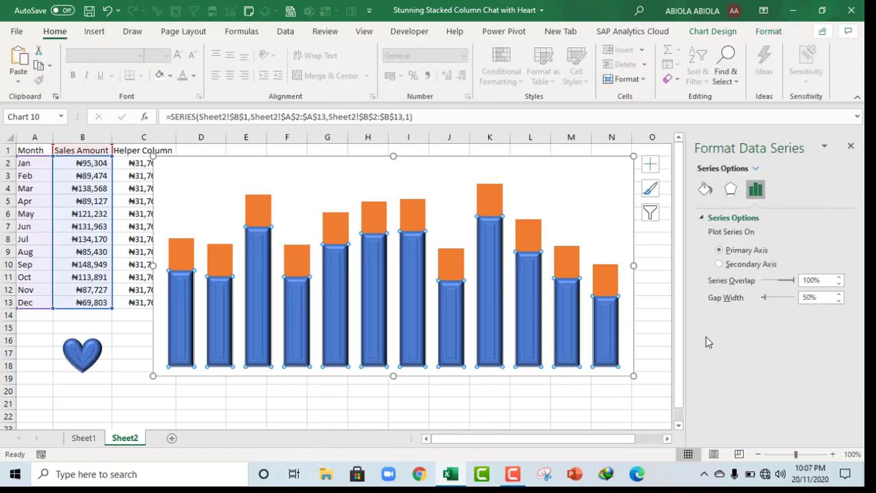
pyautogui.click(705, 191)
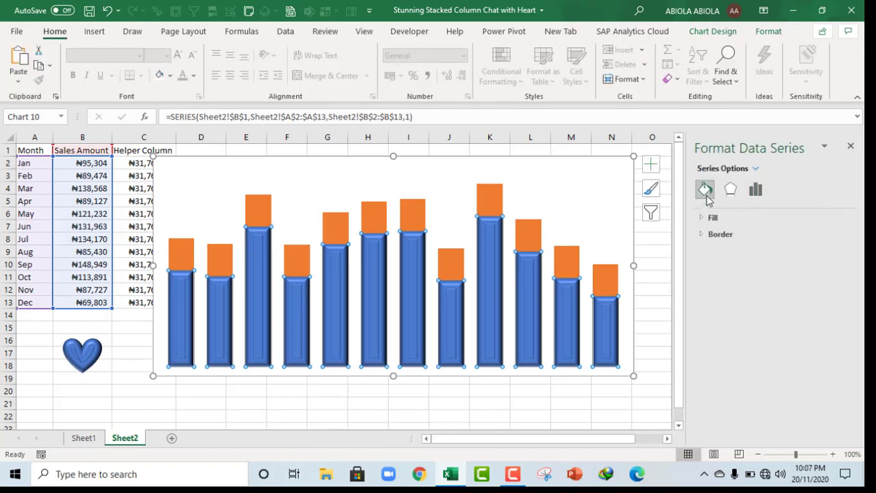
pyautogui.click(713, 219)
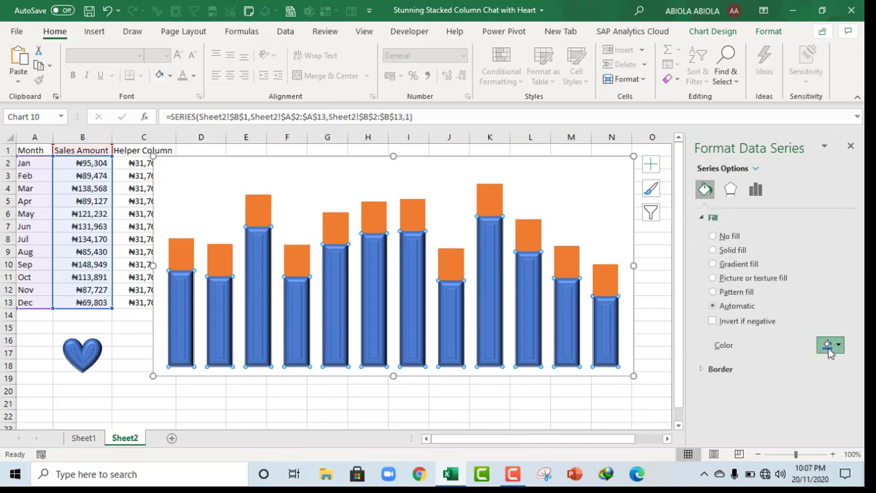
pyautogui.click(826, 348)
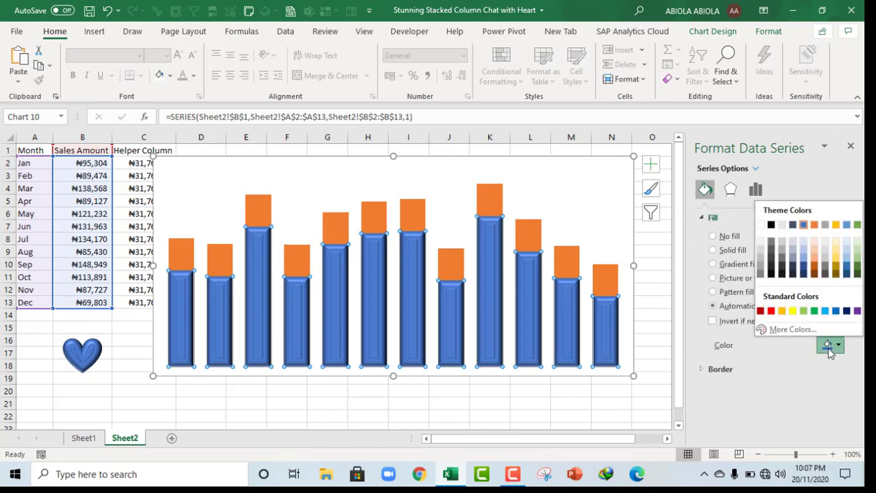
pyautogui.click(825, 311)
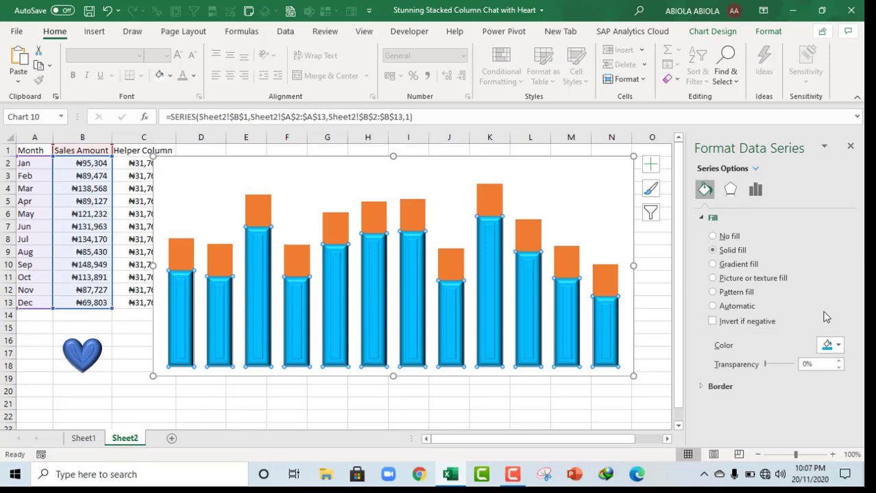
# - Fill the heart shape with the same standard light blue as the columns
pyautogui.click(83, 353)
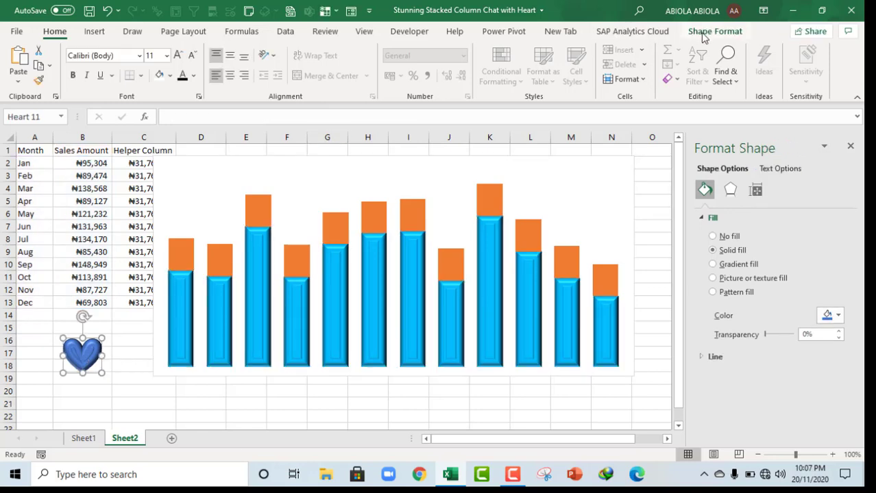
pyautogui.click(702, 38)
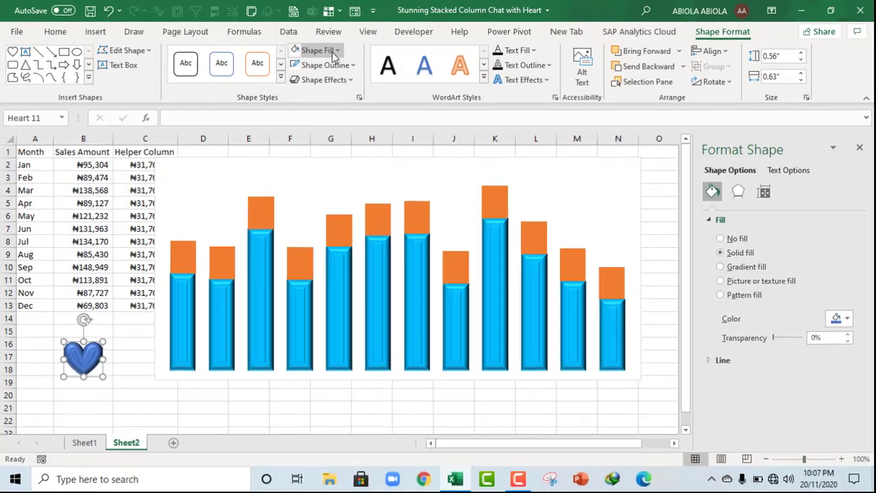
pyautogui.click(330, 53)
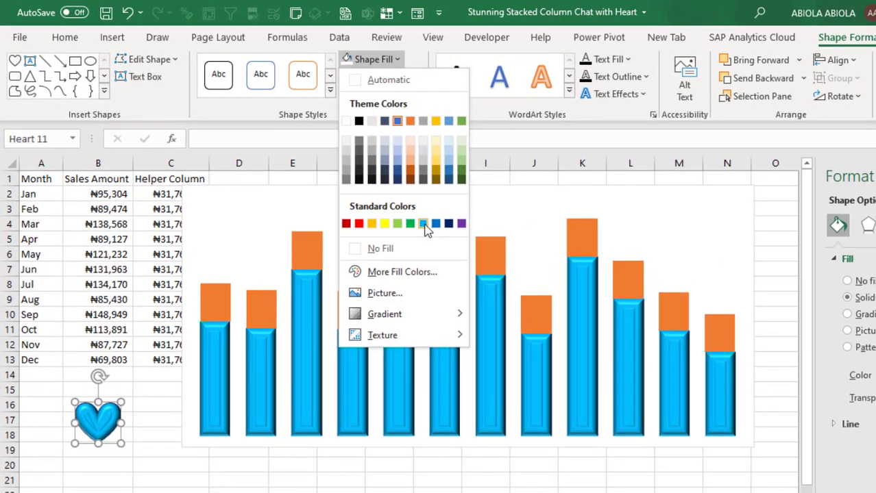
pyautogui.click(424, 224)
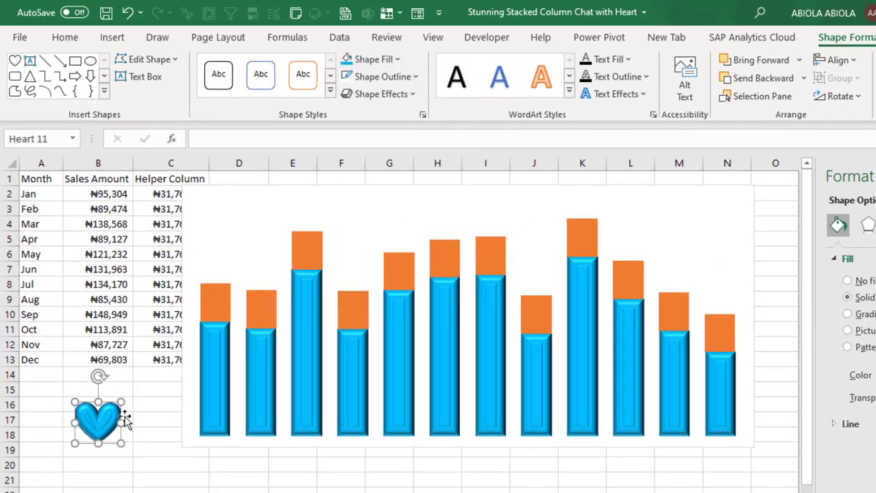
# - Copy the heart onto the orange Helper Column series to replace its blocks with hearts, and widen the chart slightly
pyautogui.hotkey('ctrl', 'c')
pyautogui.click(306, 252)
pyautogui.hotkey('ctrl', 'v')
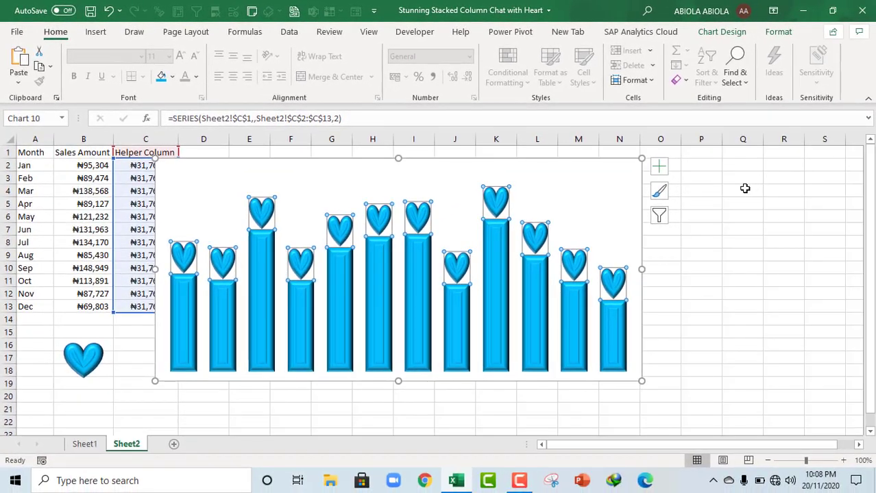
pyautogui.moveTo(642, 272); pyautogui.dragTo(667, 270)
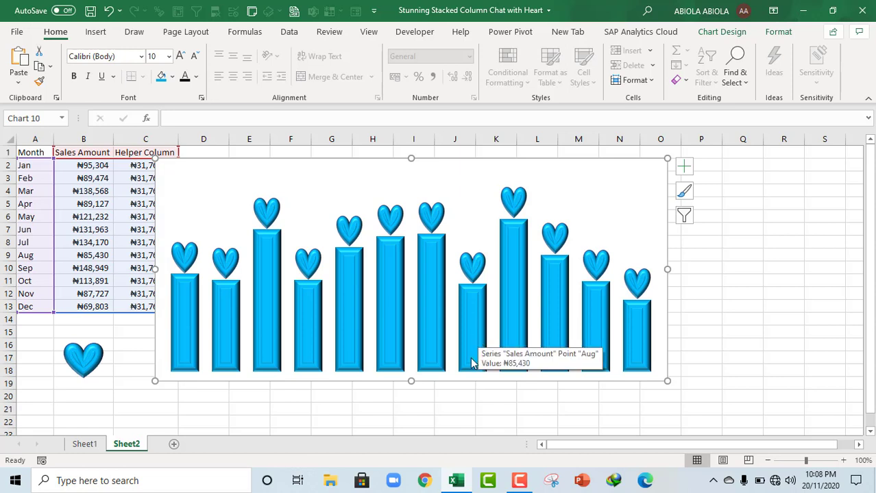
# - Add data labels to the Sales Amount columns
pyautogui.click(466, 309)
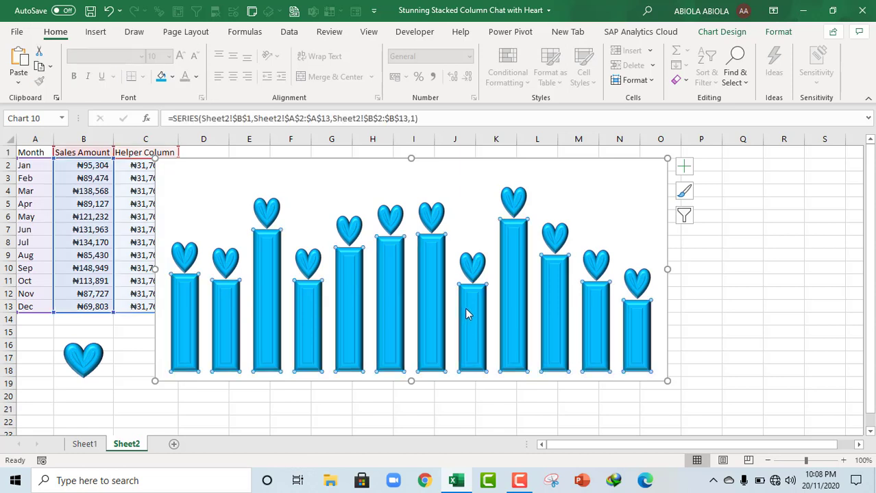
pyautogui.click(678, 173)
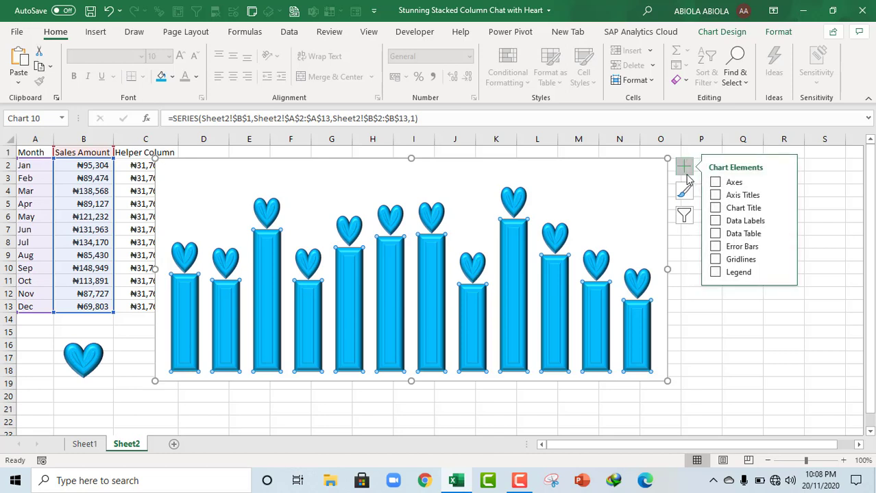
pyautogui.click(715, 220)
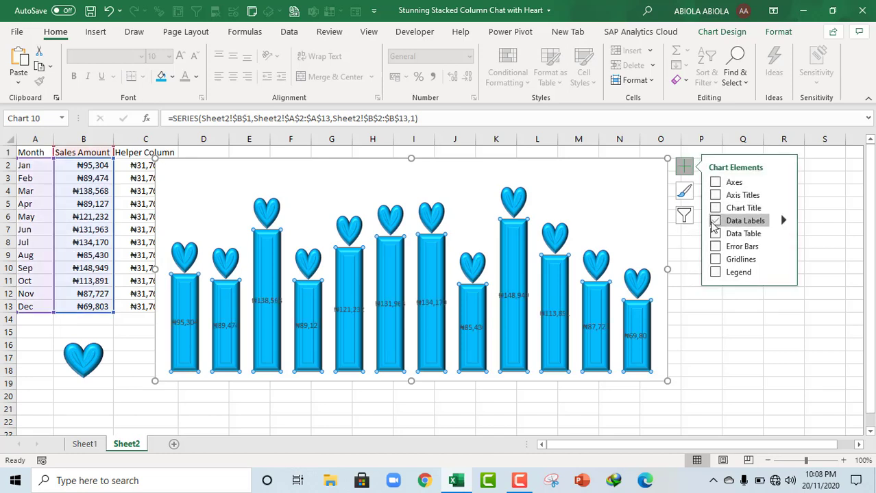
# - Make the Sales Amount data labels show the month names from cells A2:A13 instead of the values
pyautogui.rightClick(309, 327)
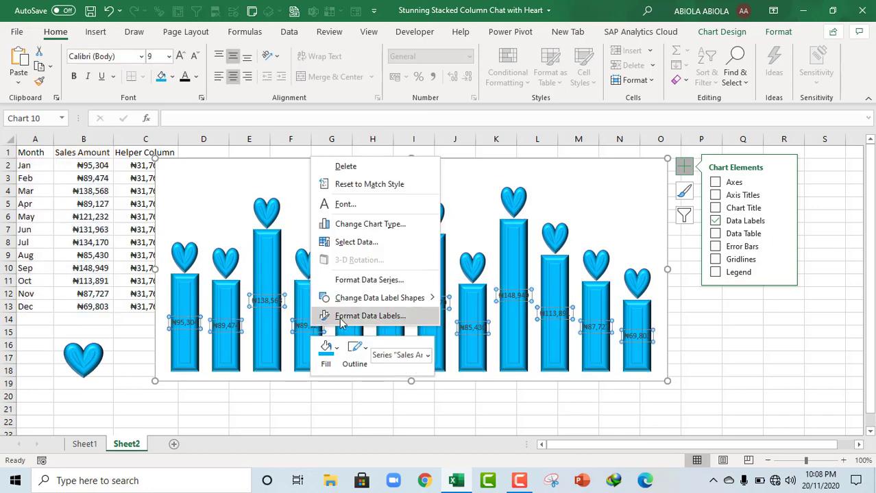
pyautogui.click(369, 316)
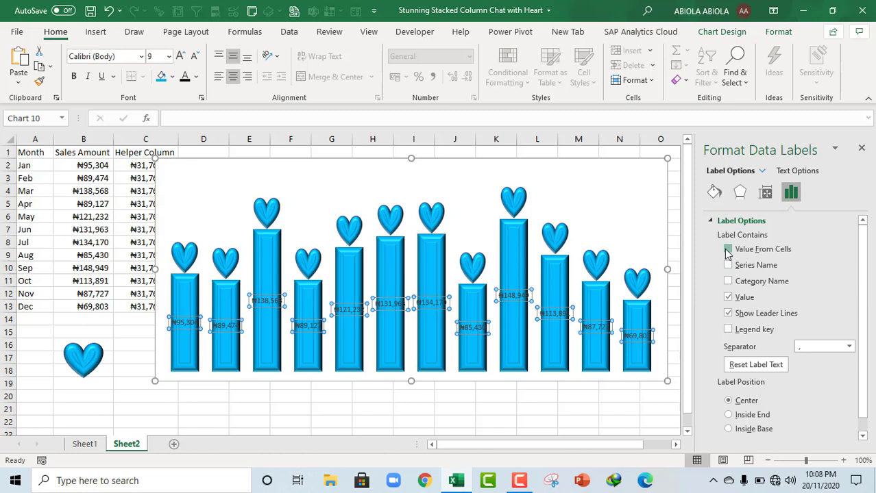
pyautogui.click(727, 250)
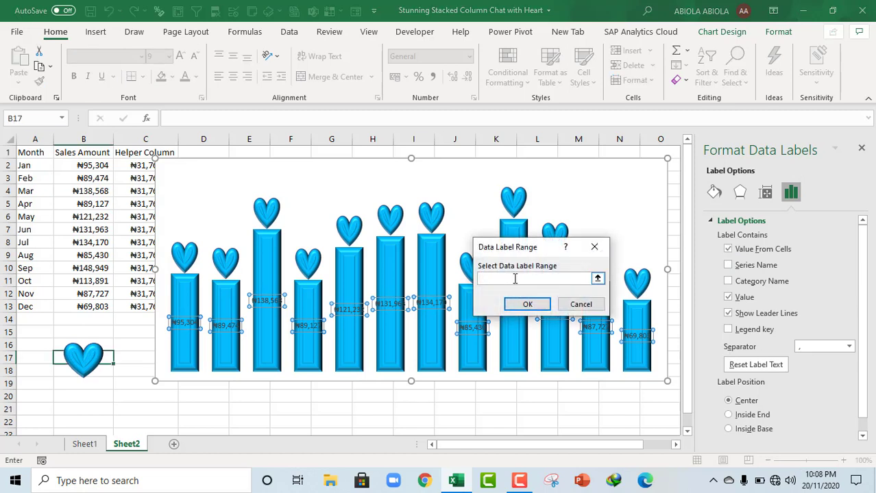
pyautogui.moveTo(76, 165); pyautogui.dragTo(87, 296)
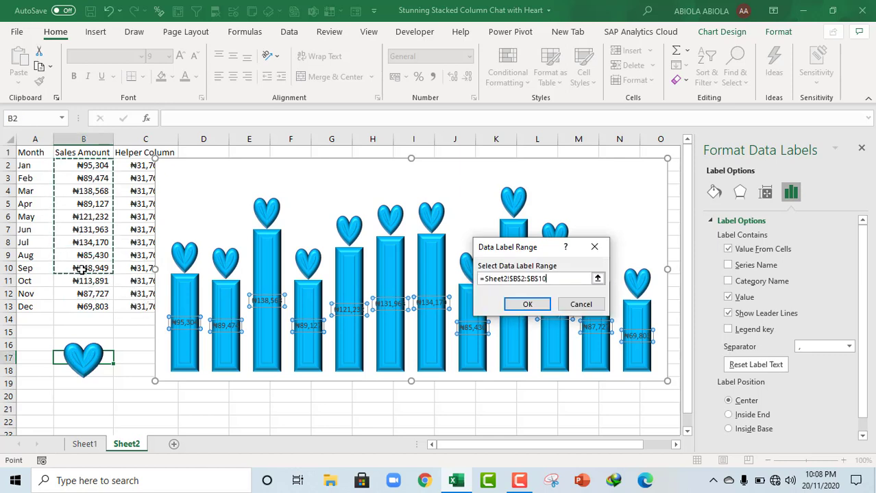
pyautogui.moveTo(40, 165); pyautogui.dragTo(35, 308)
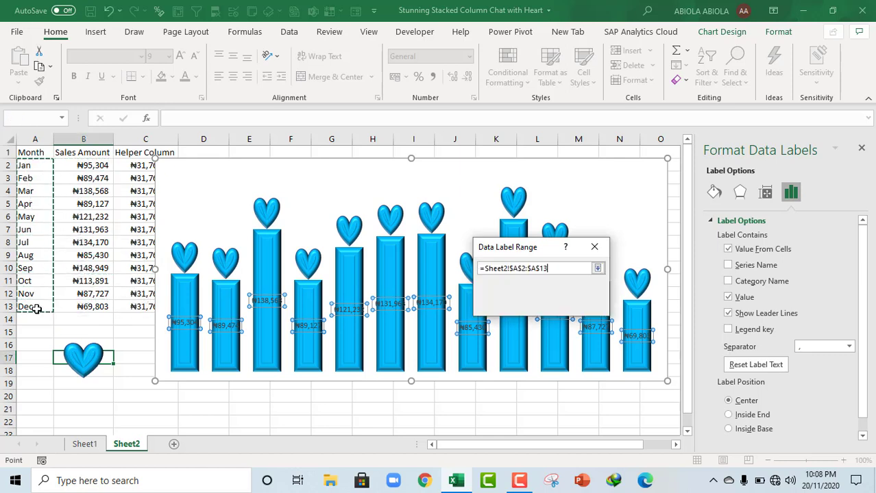
pyautogui.click(527, 305)
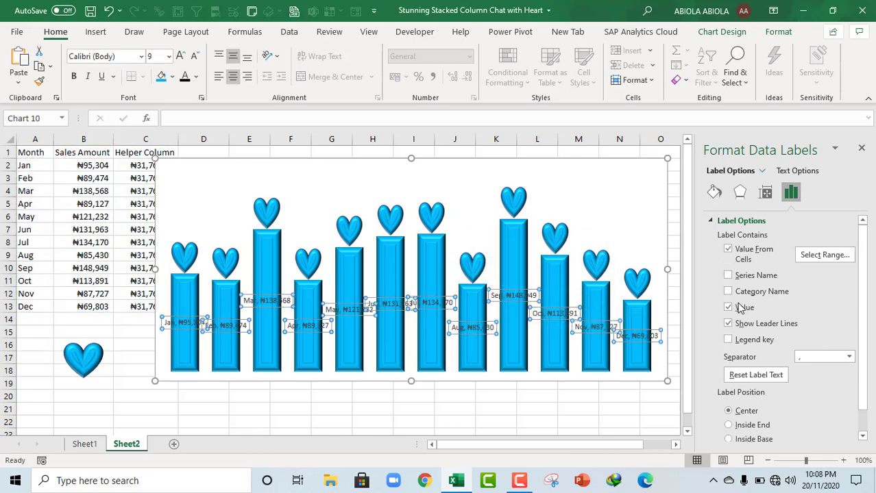
pyautogui.click(729, 307)
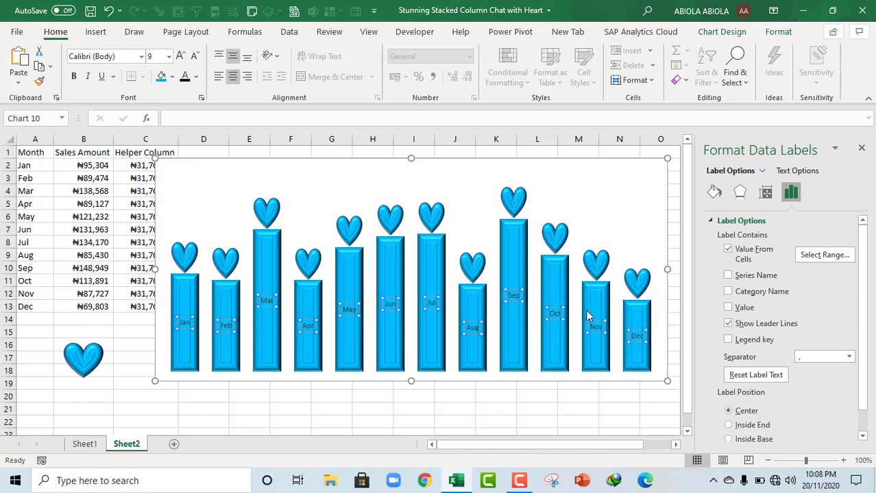
# - Make the month labels bold at font size 14 and place them at the Inside Base of the columns
pyautogui.hotkey('ctrl', 'b')
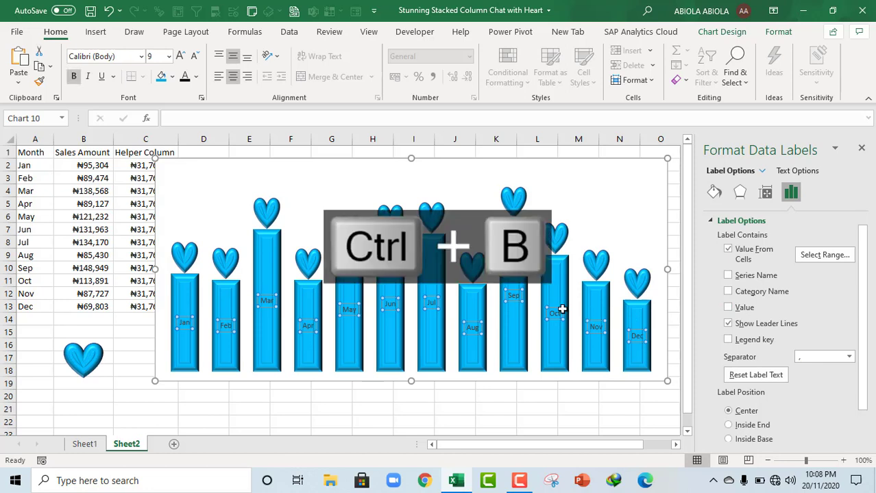
pyautogui.click(181, 58)
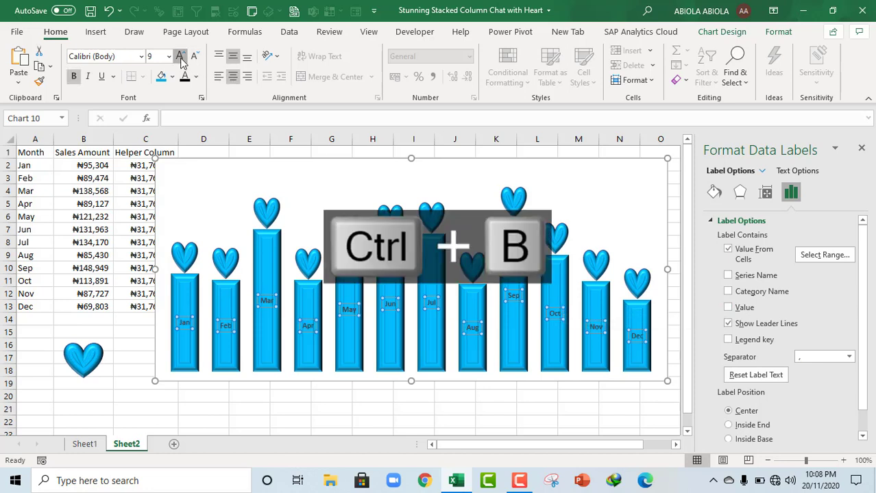
pyautogui.click(181, 58)
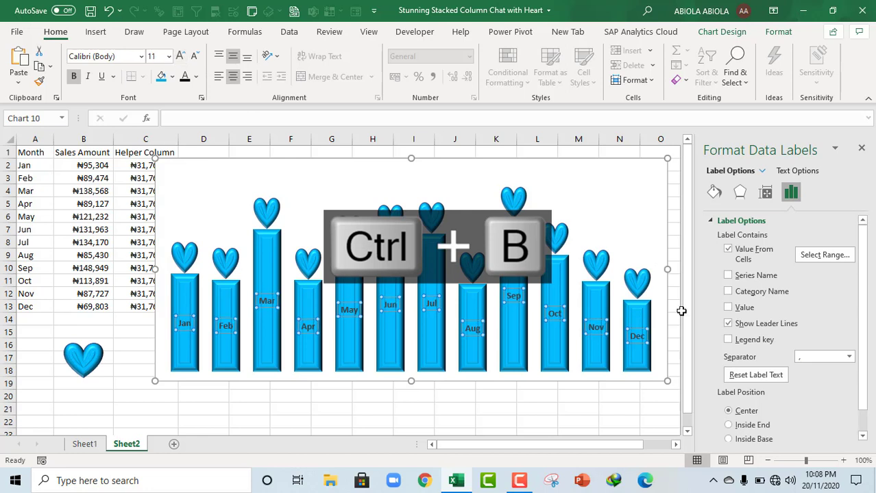
pyautogui.click(729, 439)
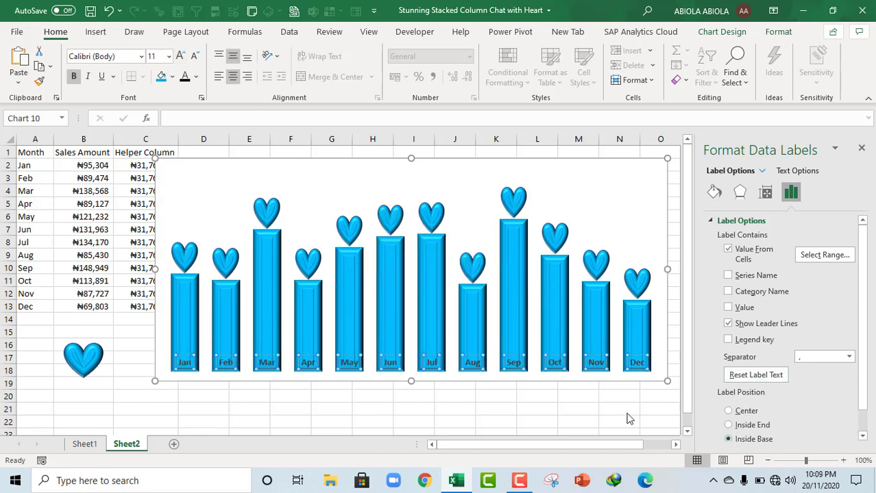
pyautogui.click(180, 56)
pyautogui.click(180, 58)
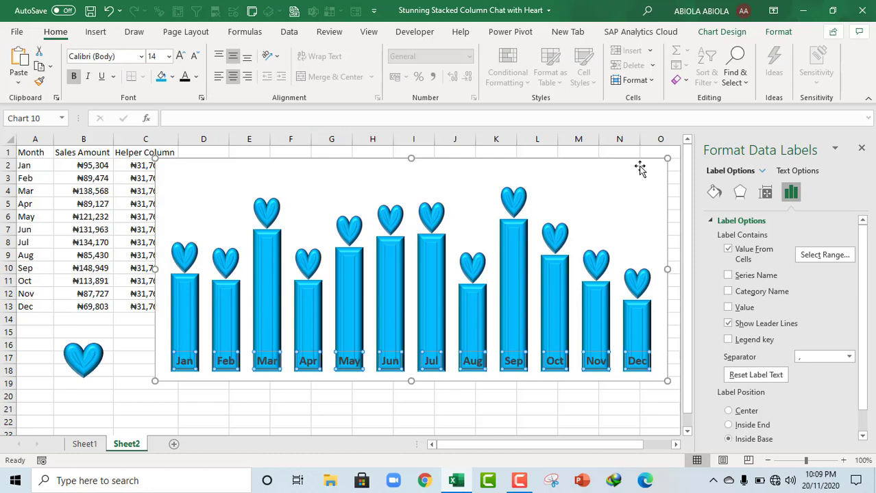
pyautogui.click(861, 150)
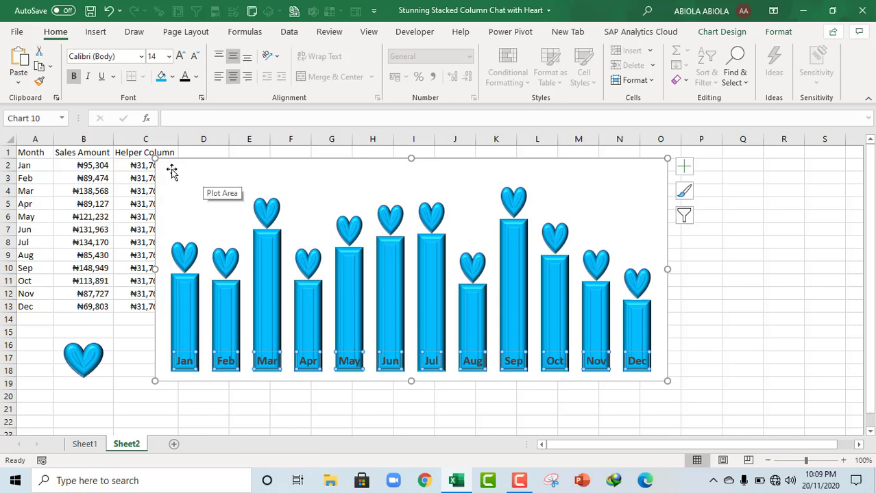
# - Move the chart clear of the data table and copy the Helper Column header into D1, editing it to Helper Column 2
pyautogui.moveTo(168, 164); pyautogui.dragTo(274, 165)
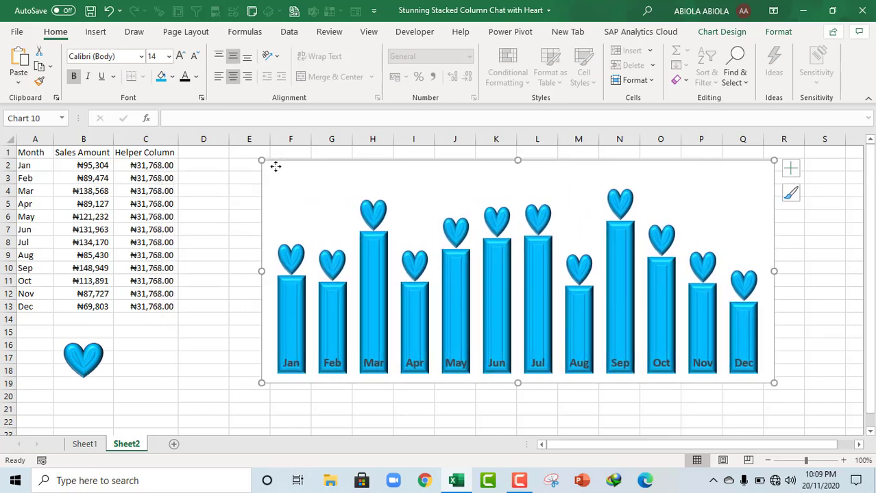
pyautogui.click(192, 152)
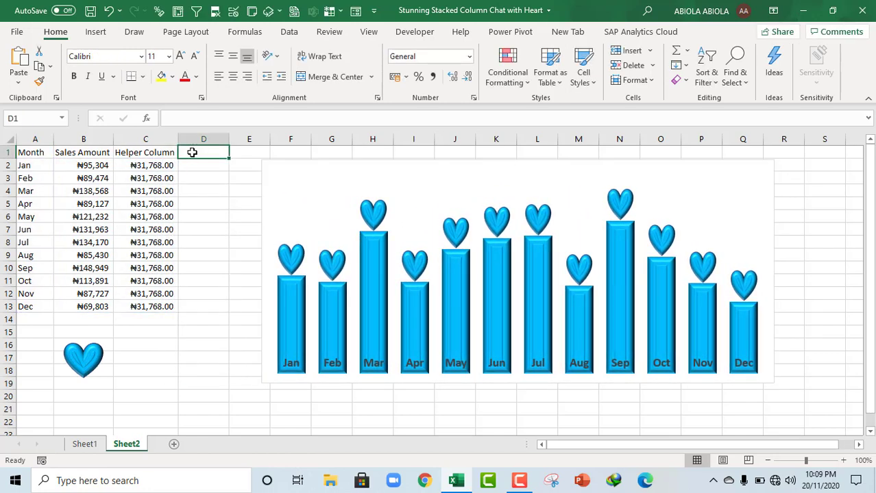
pyautogui.press('Left')
pyautogui.hotkey('ctrl', 'c')
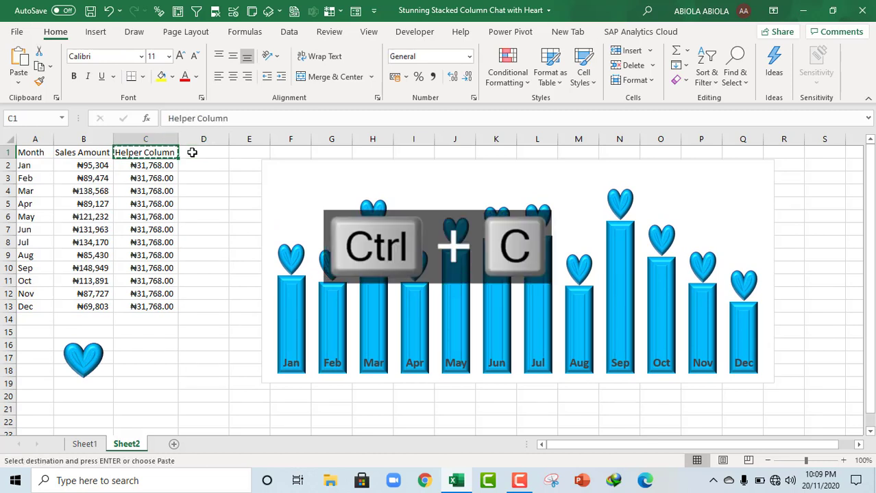
pyautogui.click(192, 152)
pyautogui.hotkey('ctrl', 'v')
pyautogui.press('F2')
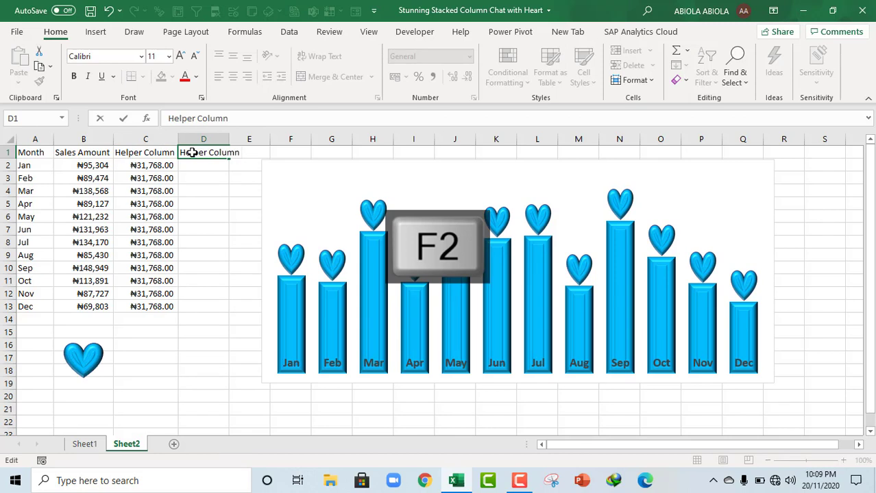
pyautogui.write('2')
pyautogui.press('Return')
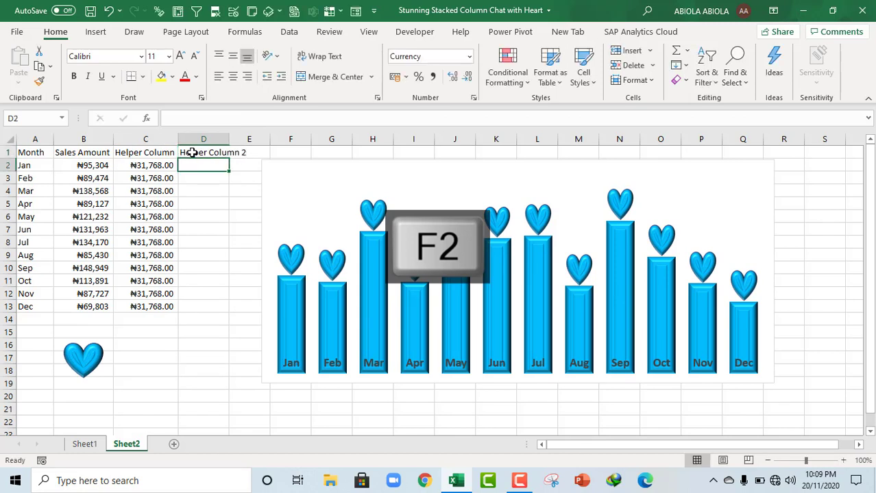
# - Enter the formula =$C$2/2 in D2 and fill it down to D13
pyautogui.write('=')
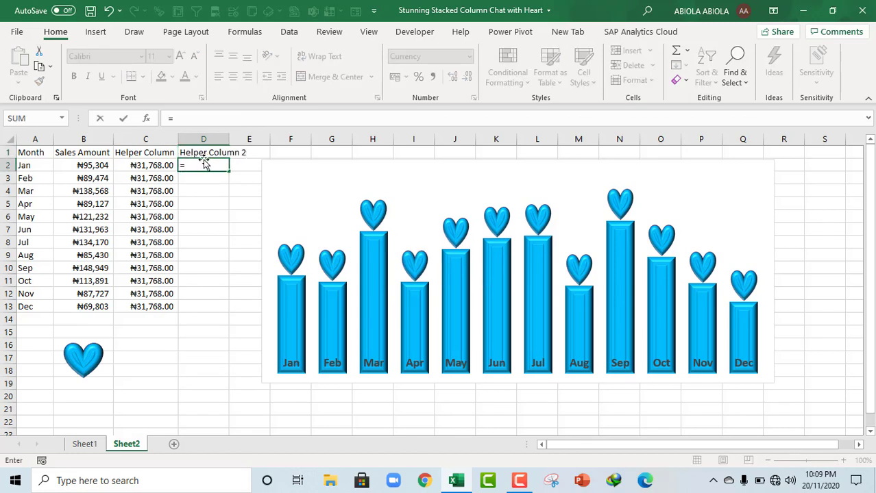
pyautogui.press('Left')
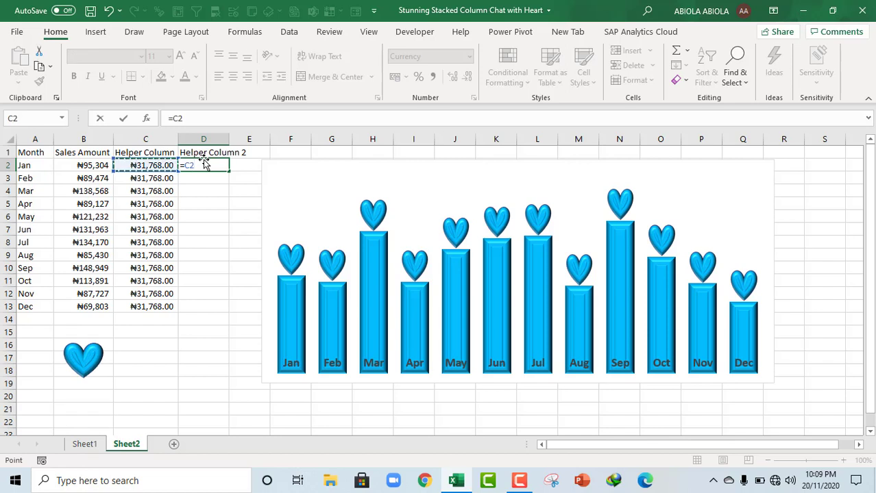
pyautogui.press('F4')
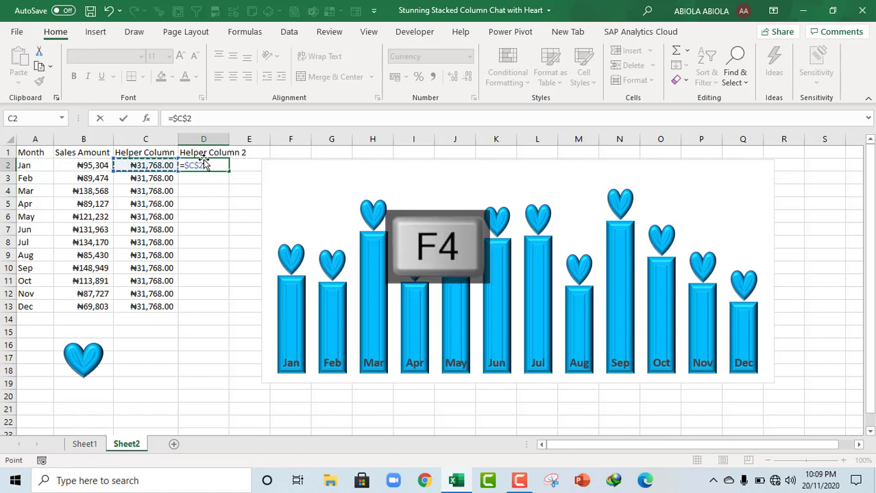
pyautogui.write('/2')
pyautogui.hotkey('ctrl', 'Return')
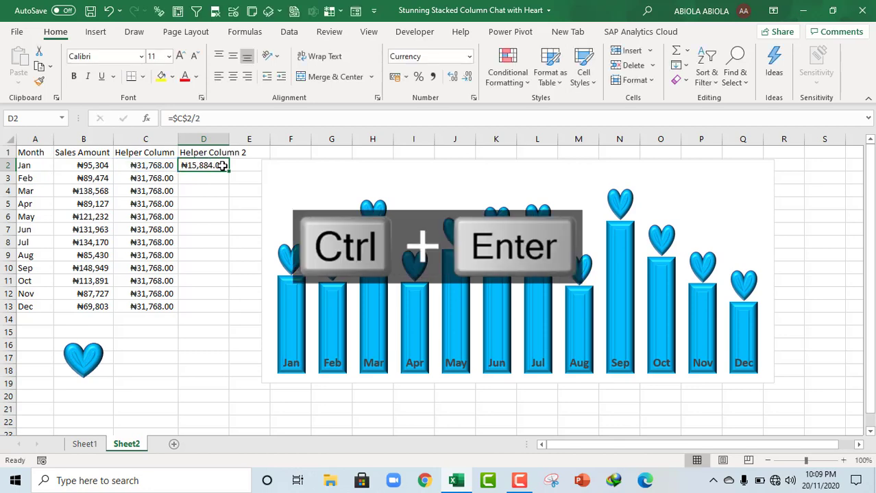
pyautogui.doubleClick(231, 175)
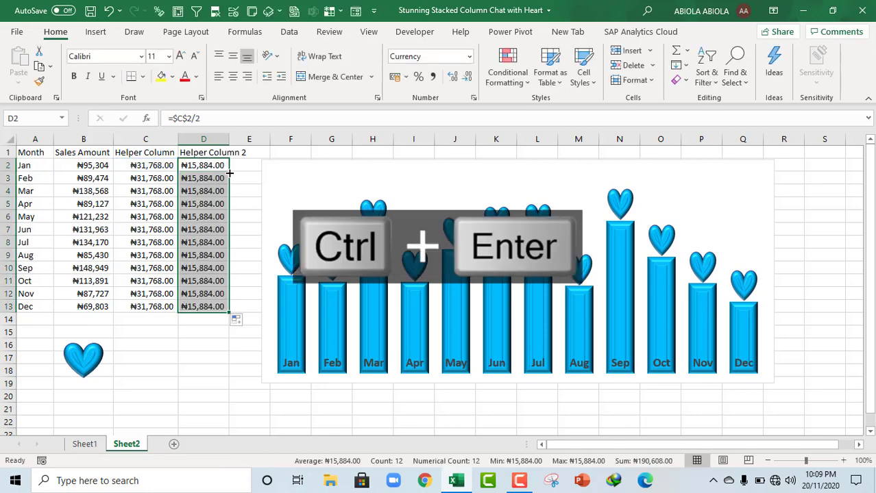
# - Add a new series to the chart with its name from D1 and its values from D2:D13
pyautogui.click(290, 175)
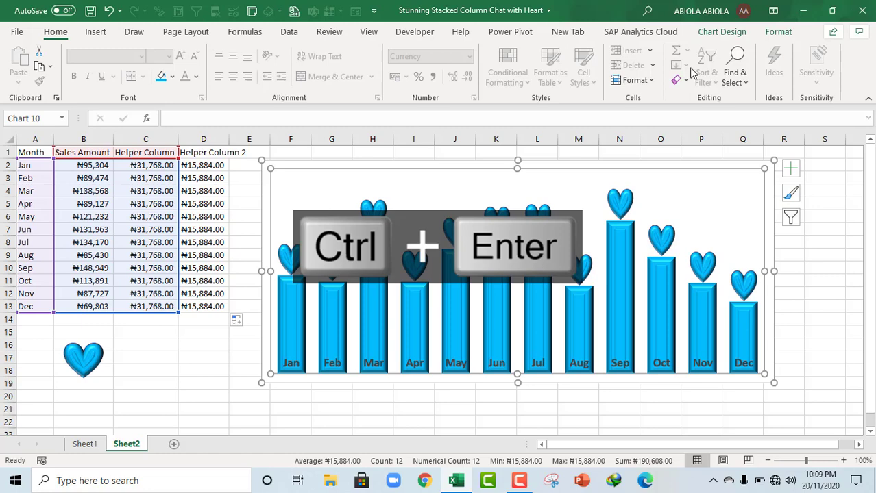
pyautogui.click(739, 32)
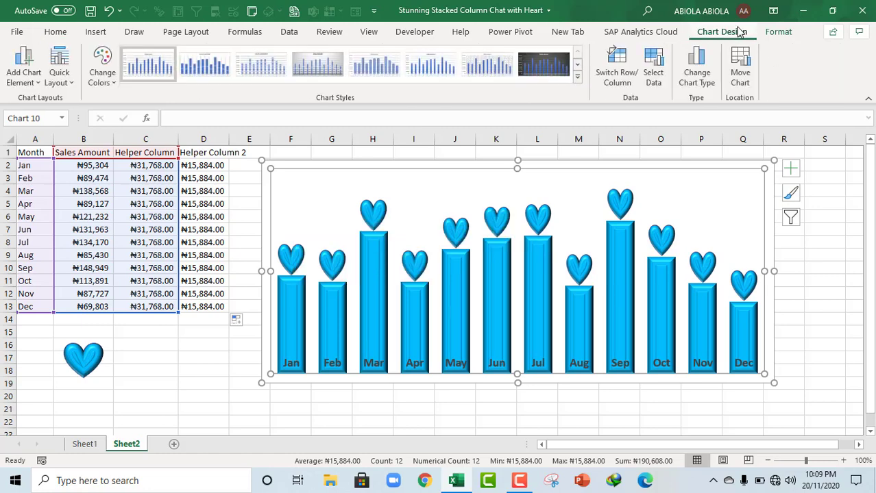
pyautogui.click(653, 68)
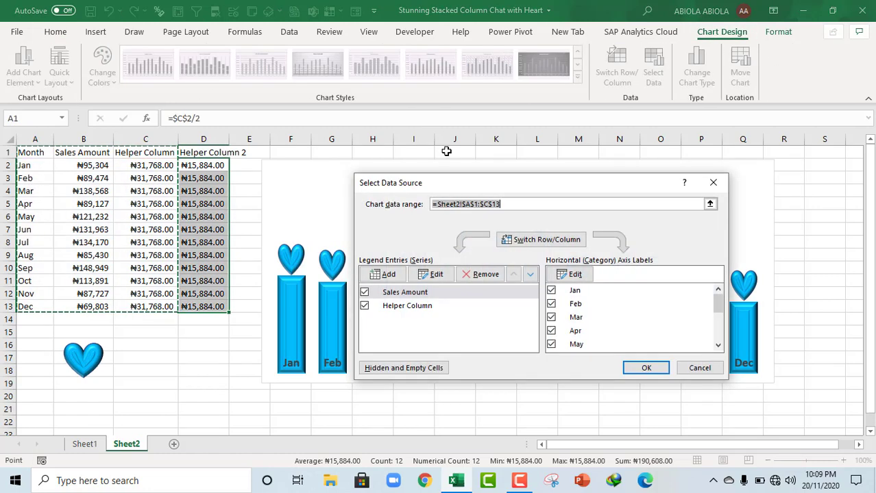
pyautogui.click(384, 275)
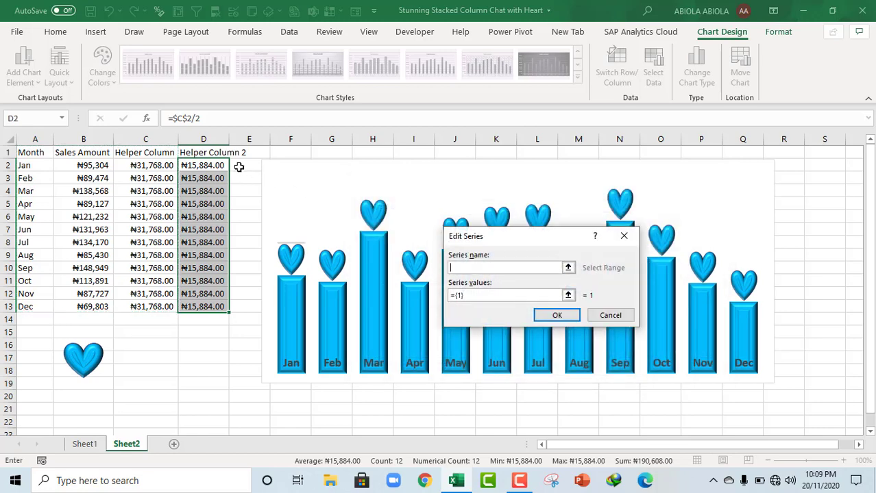
pyautogui.click(214, 154)
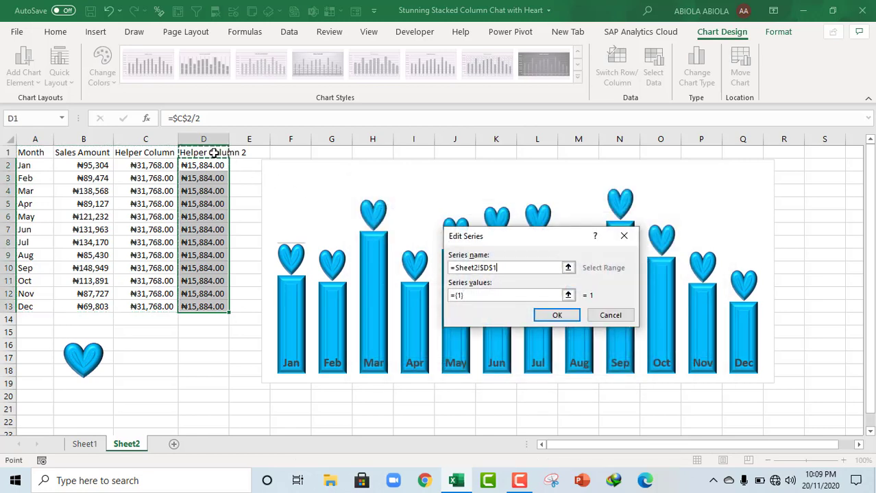
pyautogui.click(477, 295)
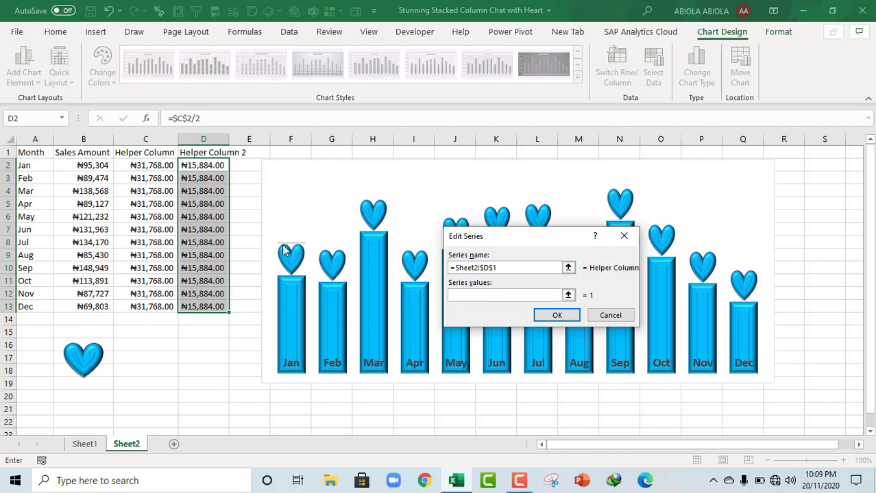
pyautogui.moveTo(195, 165); pyautogui.dragTo(205, 306)
pyautogui.click(569, 316)
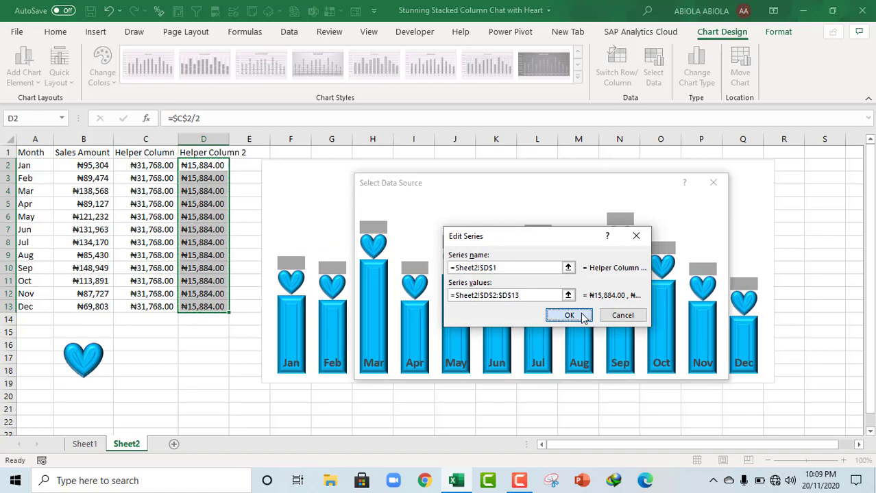
pyautogui.click(646, 368)
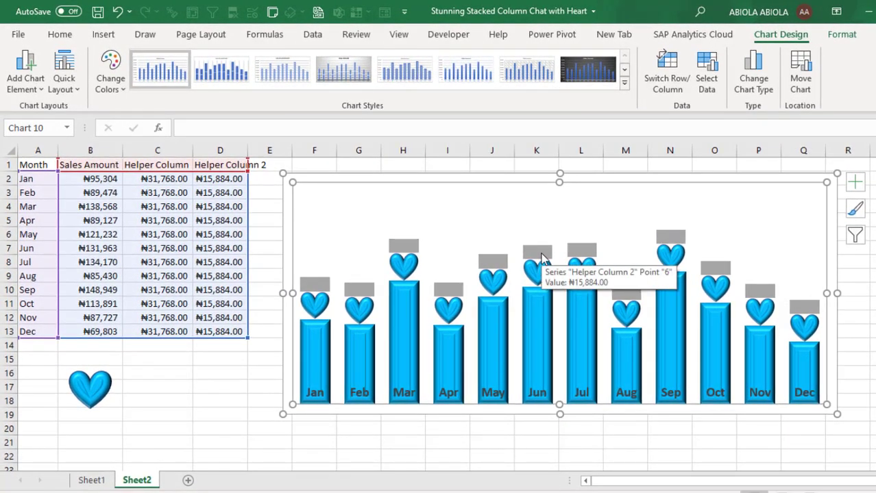
# - Add data labels to the Helper Column 2 series in the chart
pyautogui.click(541, 258)
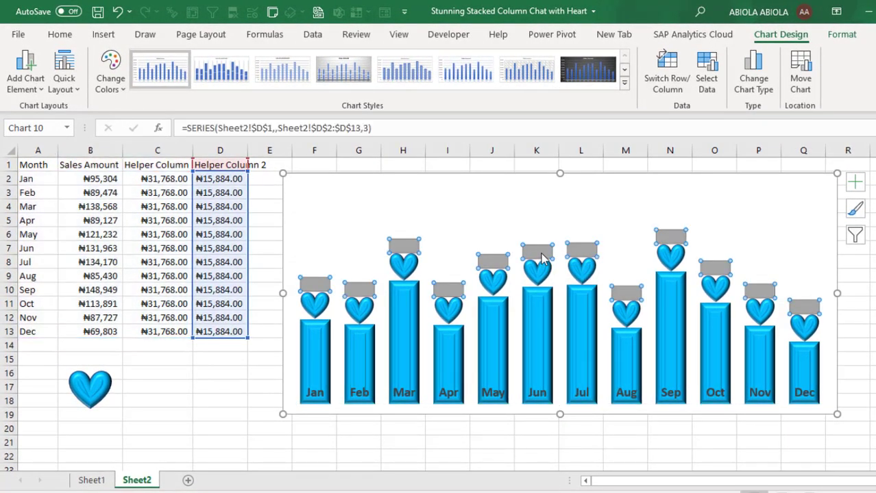
pyautogui.click(857, 182)
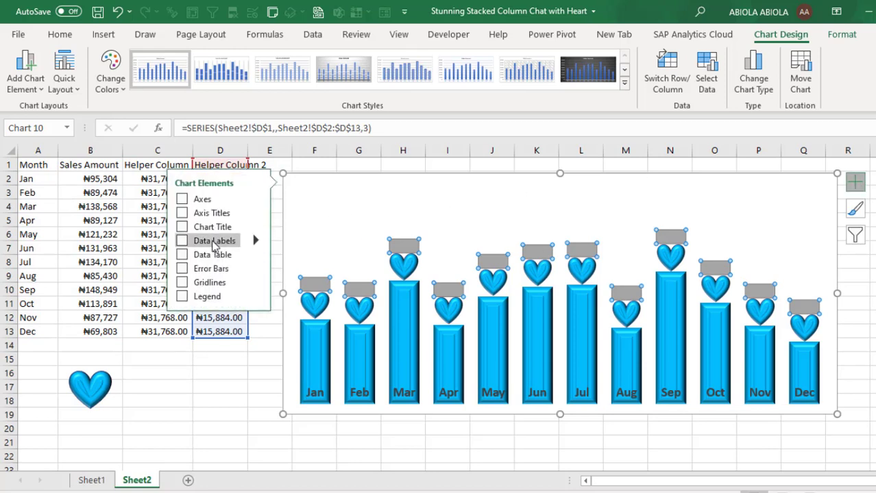
pyautogui.click(182, 242)
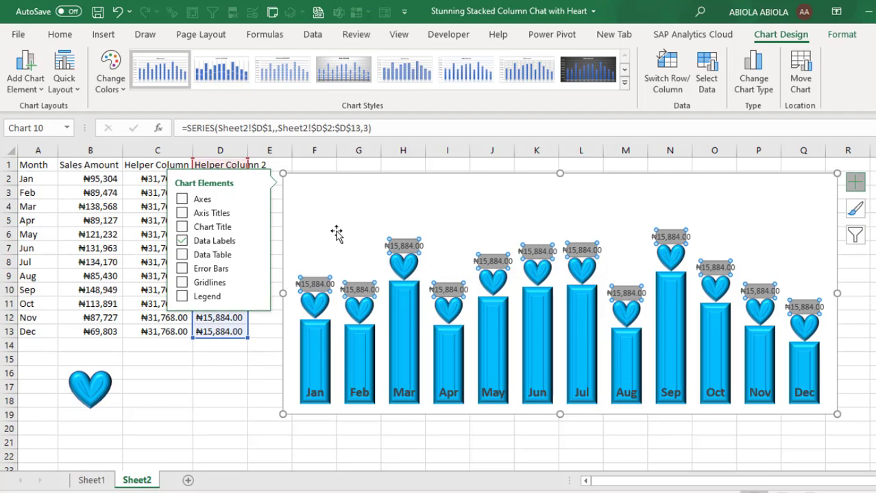
# - Make the Helper Column 2 labels show the cell values from Sheet2 B2:B13 instead of the series value
pyautogui.rightClick(408, 248)
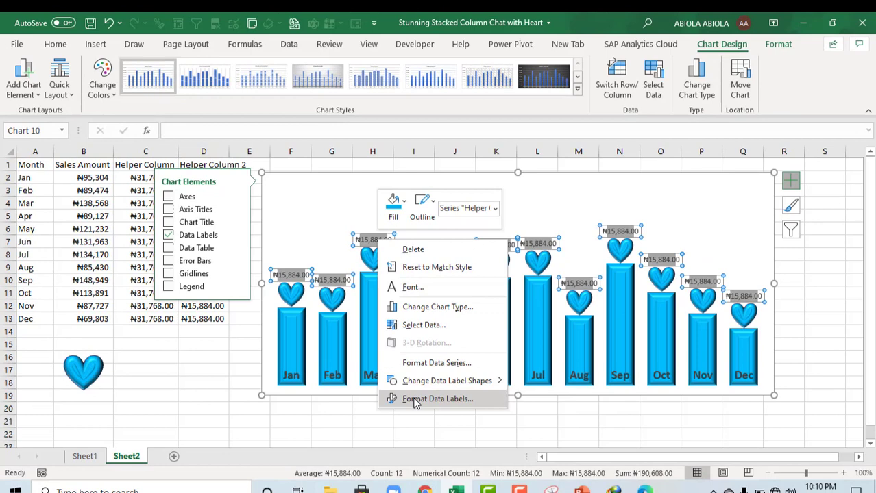
pyautogui.click(442, 418)
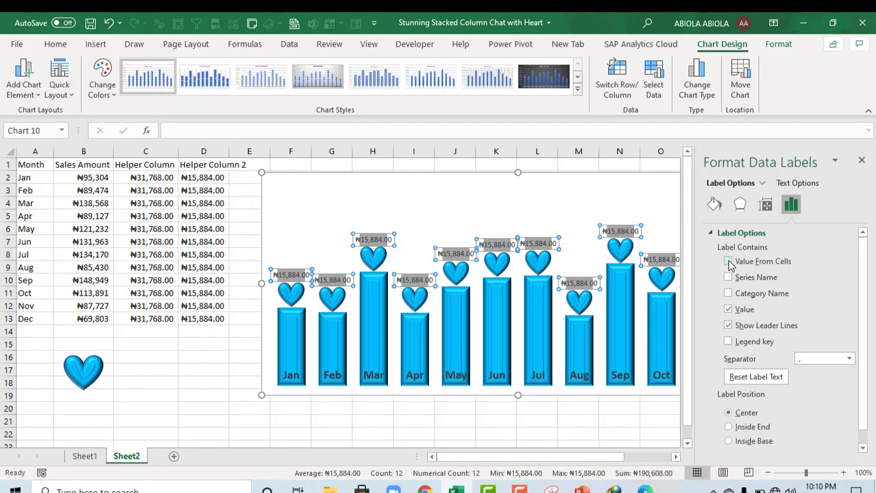
pyautogui.click(728, 261)
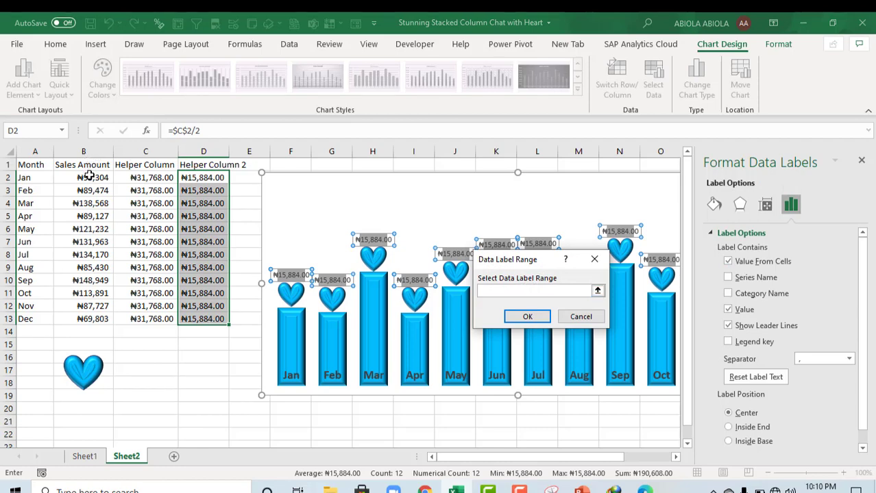
pyautogui.moveTo(89, 177); pyautogui.dragTo(84, 314)
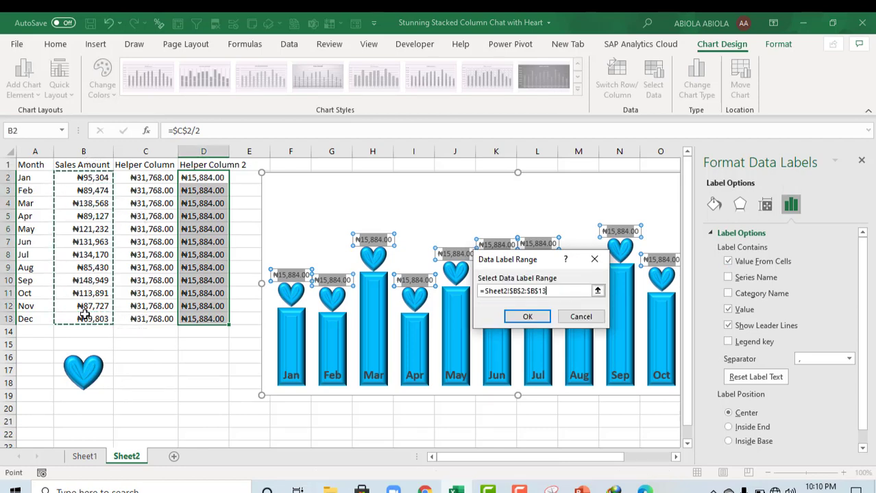
pyautogui.click(528, 316)
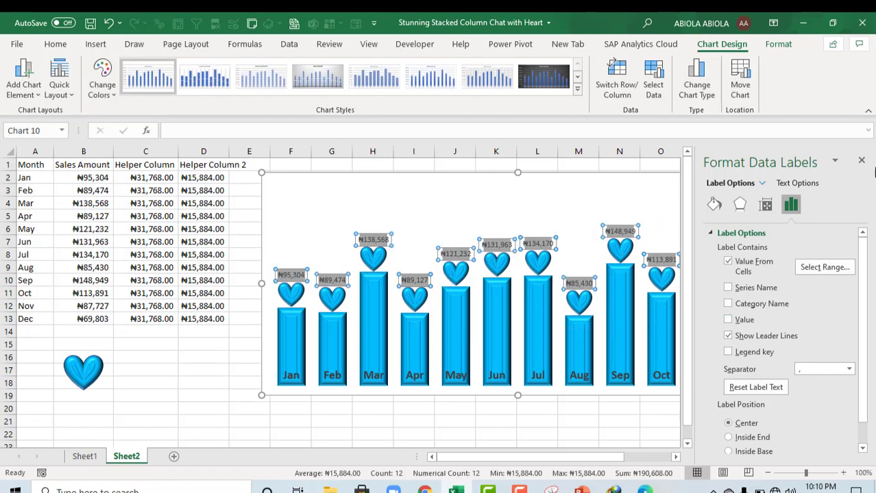
pyautogui.click(862, 162)
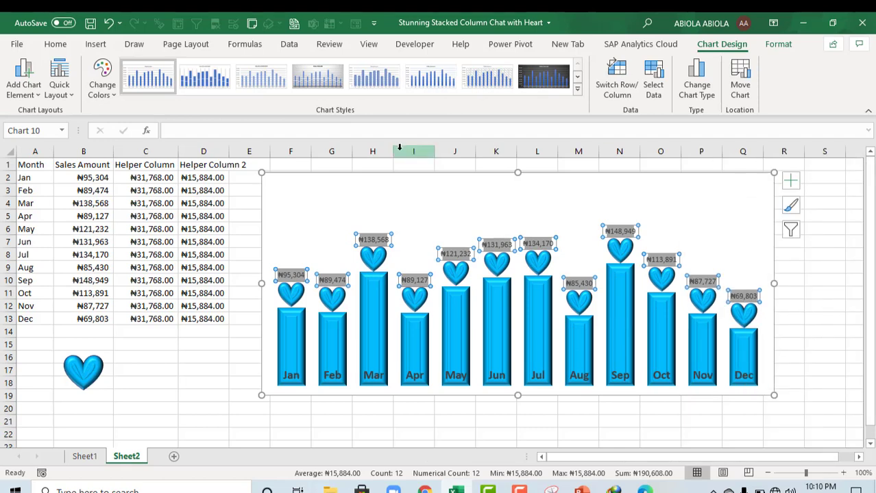
# - Fill the sales amount labels above the hearts with white
pyautogui.click(59, 45)
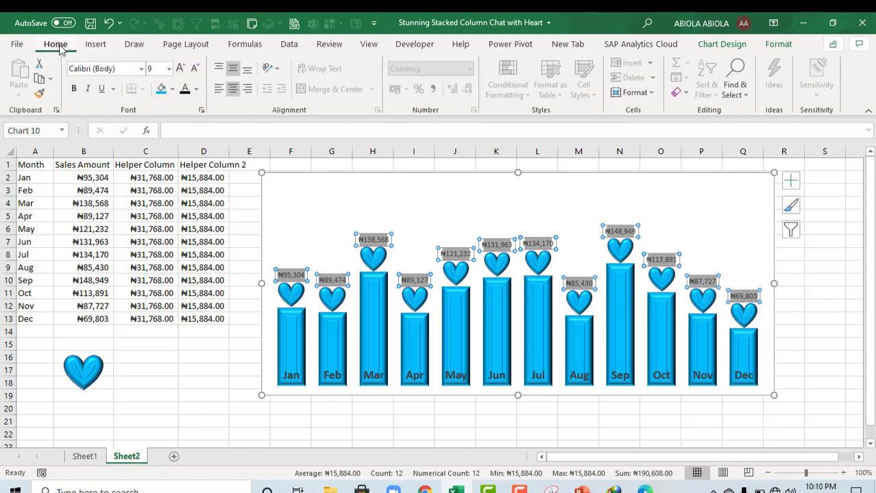
pyautogui.click(173, 90)
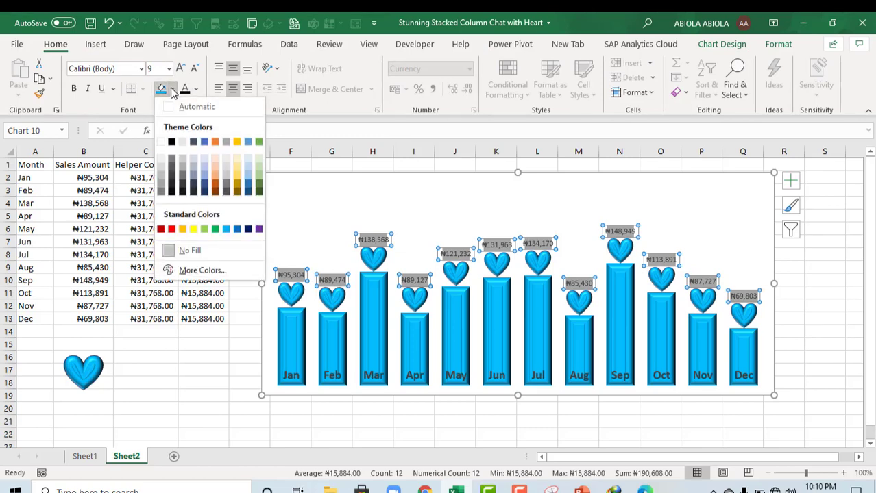
pyautogui.click(162, 143)
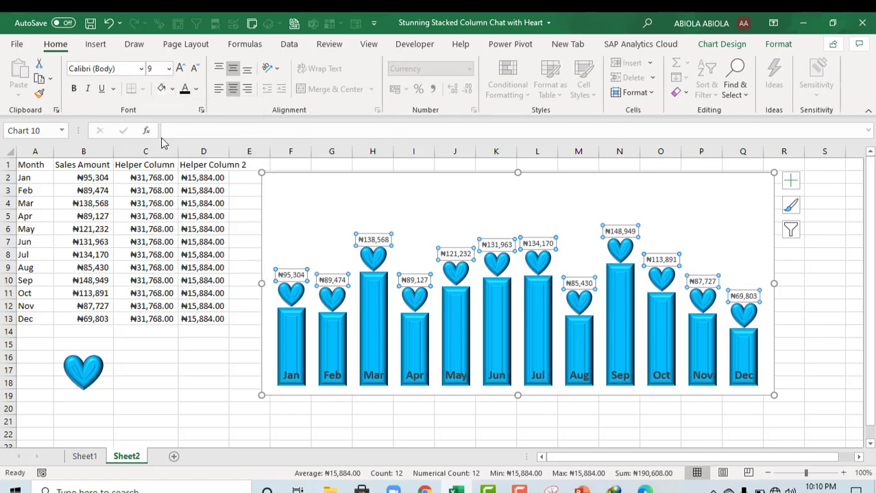
pyautogui.click(190, 369)
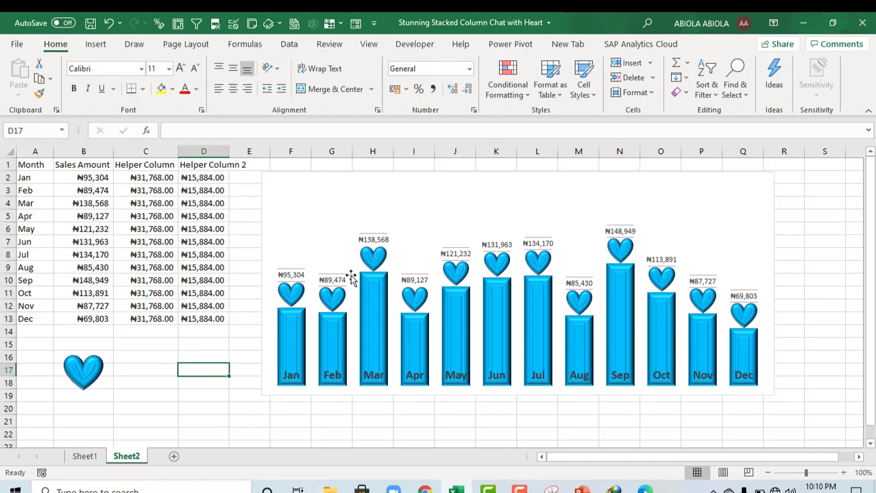
# - Set both the shape fill and the shape outline of the sales amount labels to white
pyautogui.click(294, 275)
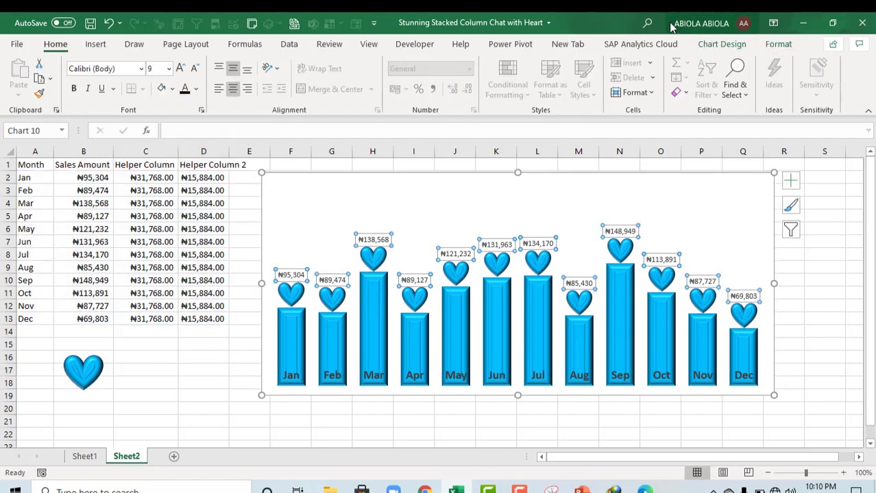
pyautogui.click(710, 45)
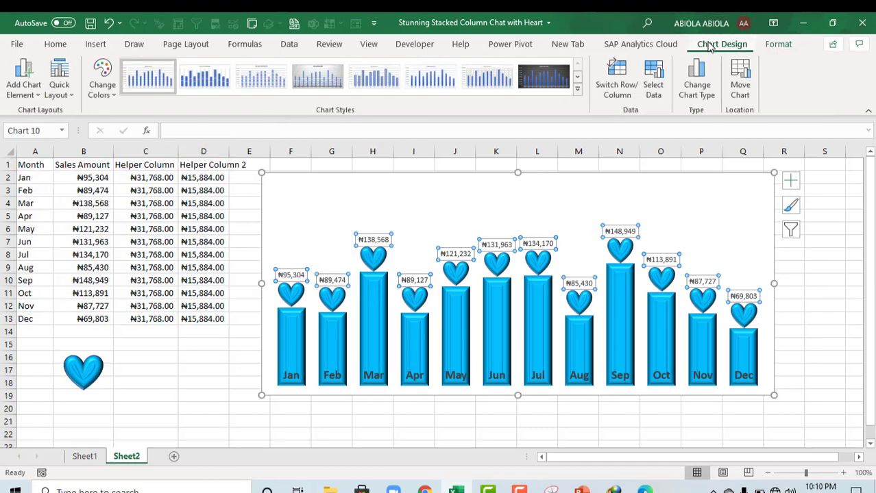
pyautogui.click(779, 43)
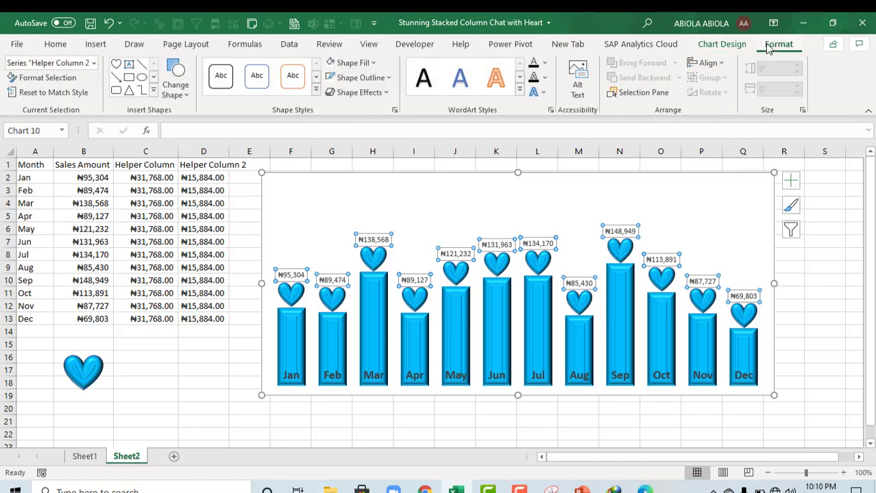
pyautogui.click(372, 63)
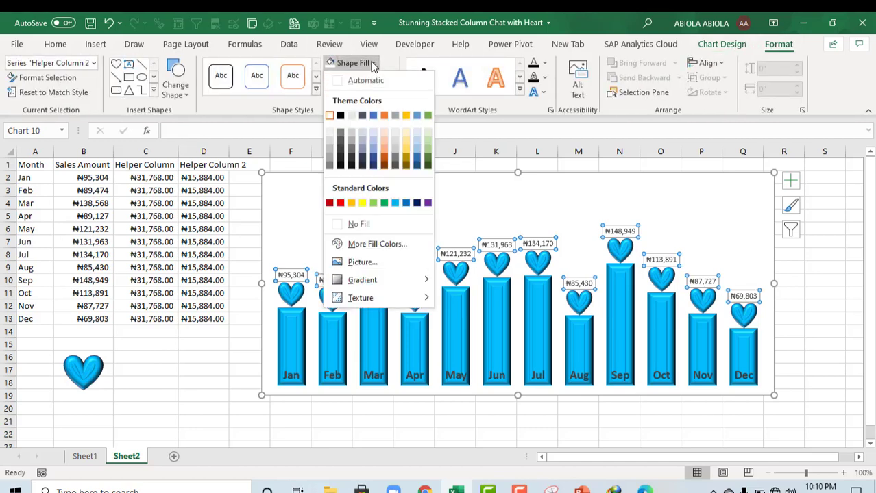
pyautogui.click(330, 117)
pyautogui.click(386, 78)
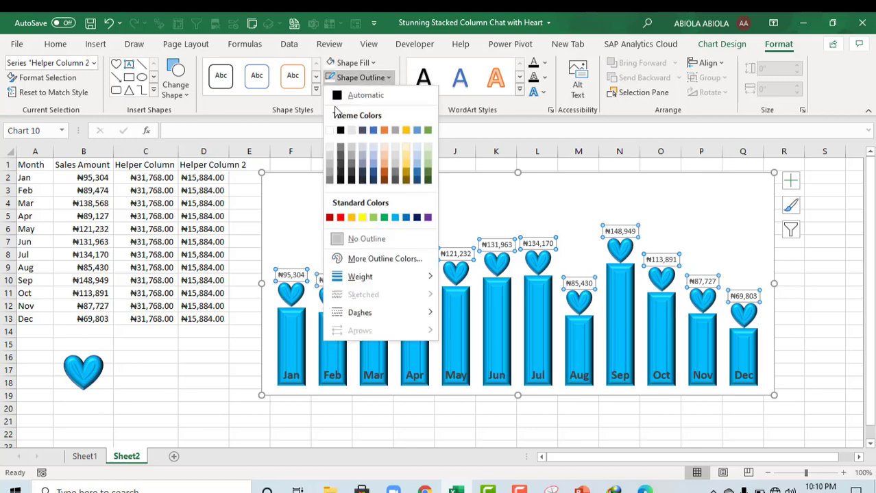
pyautogui.click(331, 131)
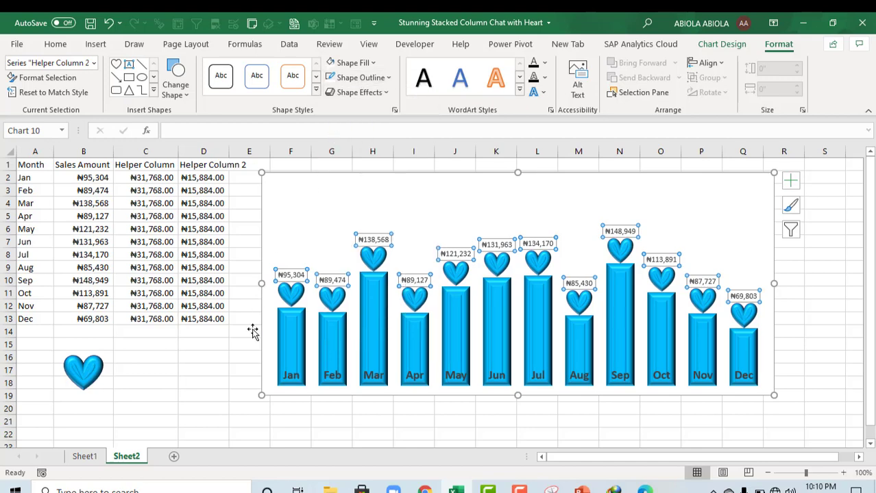
pyautogui.click(223, 375)
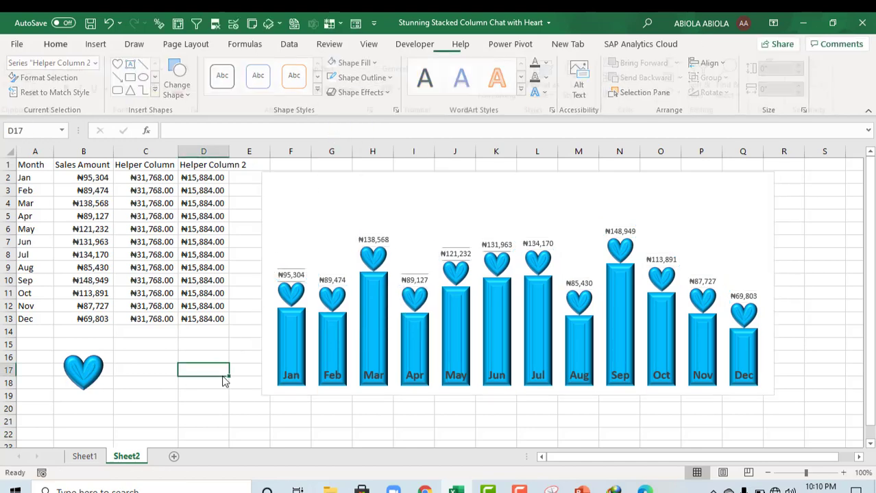
# - Make the sales amount labels bold and increase their font size to 10
pyautogui.click(363, 238)
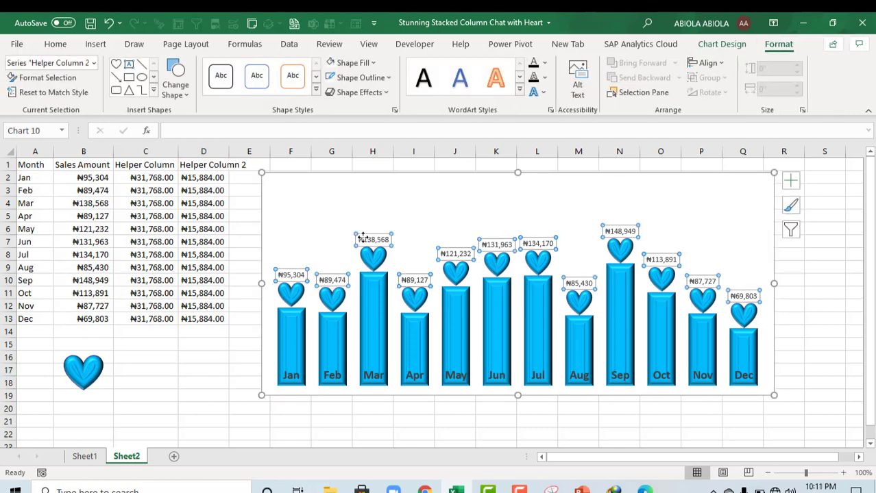
pyautogui.hotkey('ctrl', 'b')
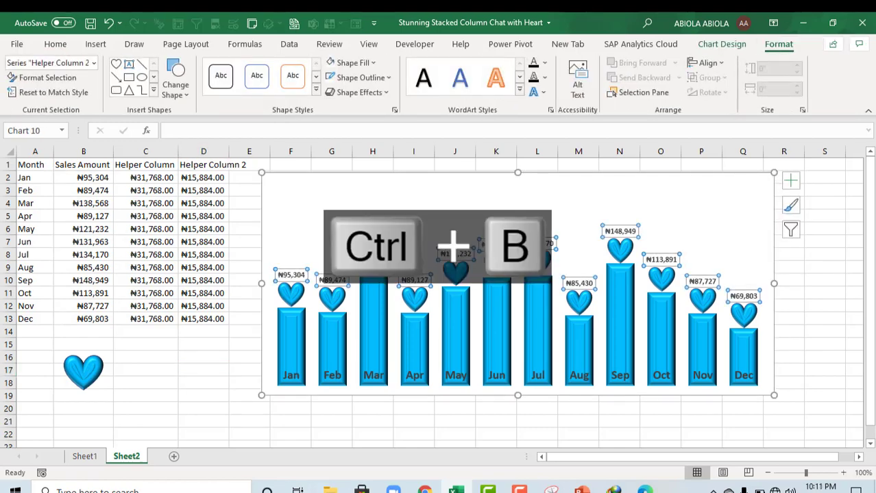
pyautogui.click(55, 44)
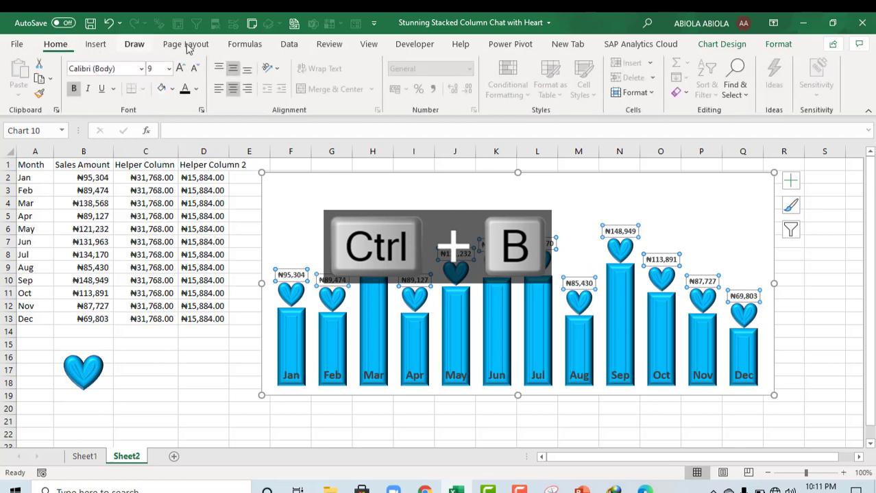
pyautogui.click(180, 69)
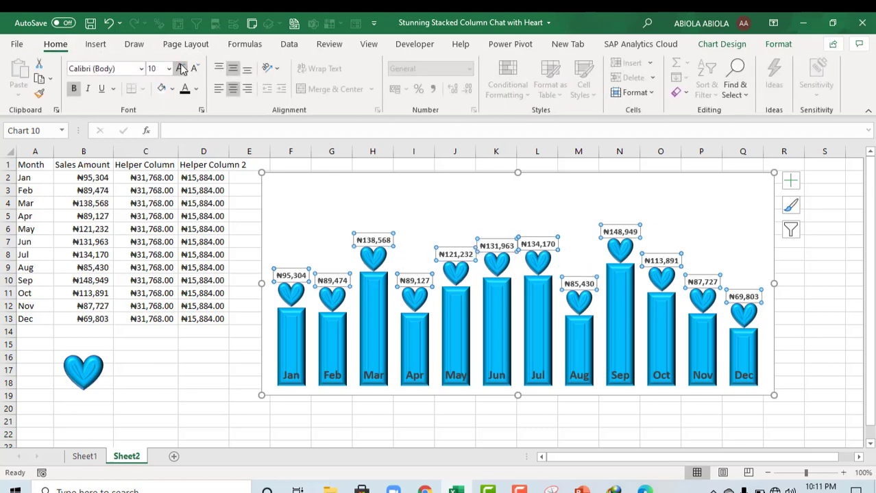
pyautogui.click(173, 357)
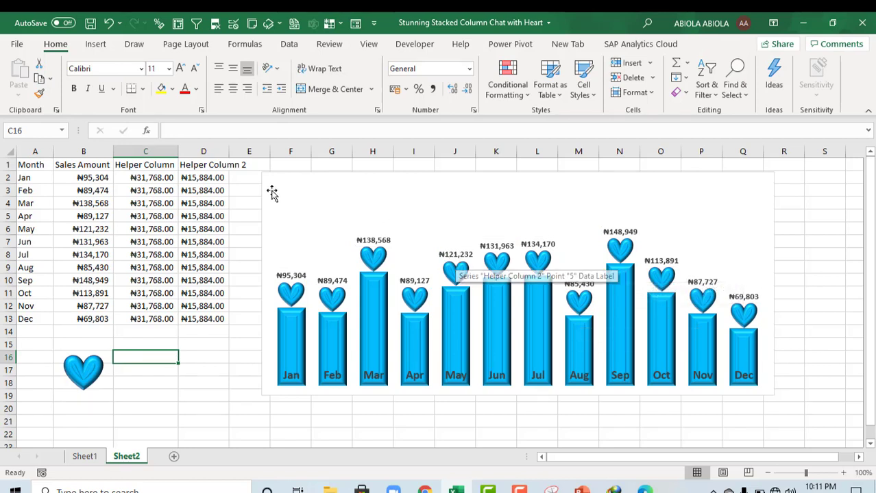
# - Hide the two helper columns in C1:D13 by setting their font color to white
pyautogui.moveTo(132, 159); pyautogui.dragTo(229, 319)
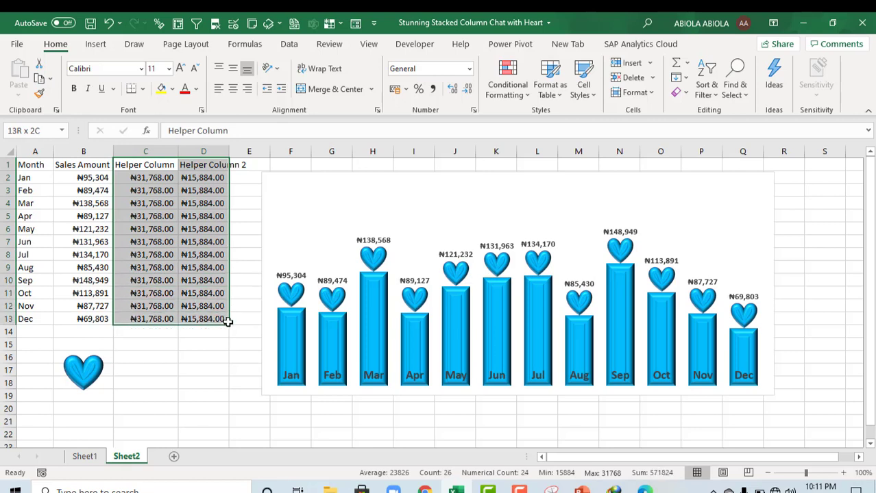
pyautogui.click(196, 89)
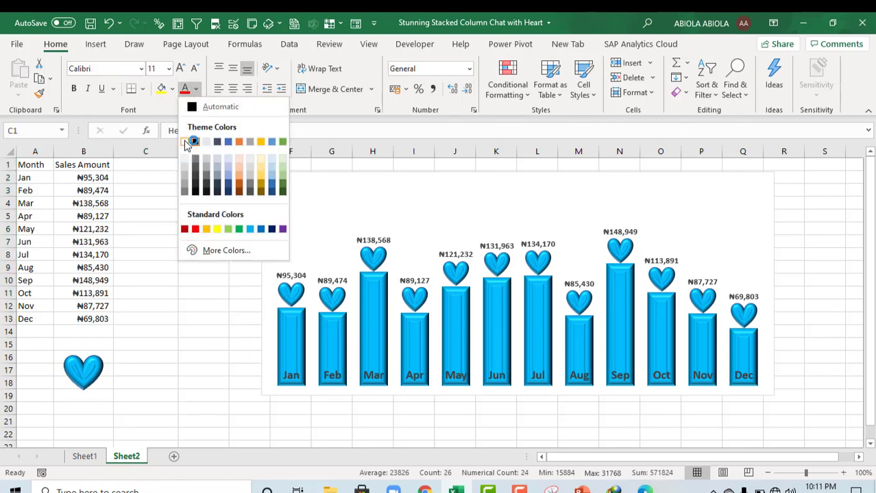
pyautogui.click(185, 143)
# - Widen the chart leftward over the hidden helper data so that it starts at column C
pyautogui.click(315, 191)
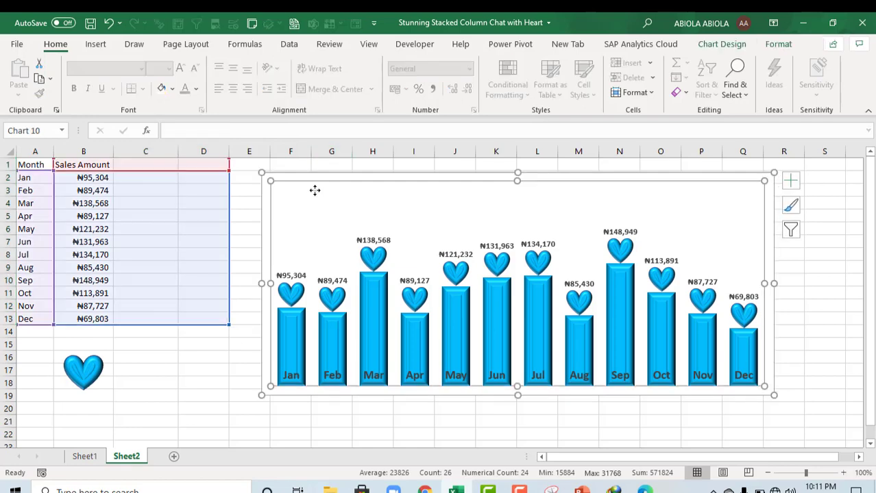
pyautogui.click(305, 195)
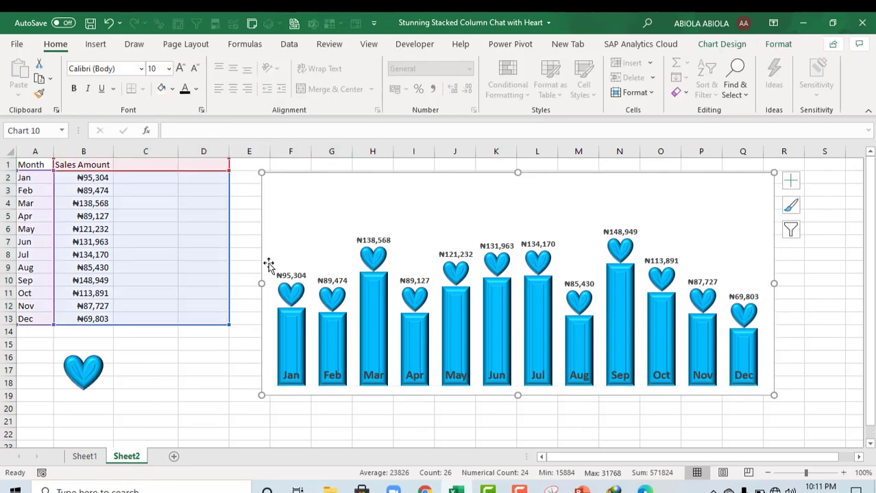
pyautogui.moveTo(261, 283); pyautogui.dragTo(126, 246)
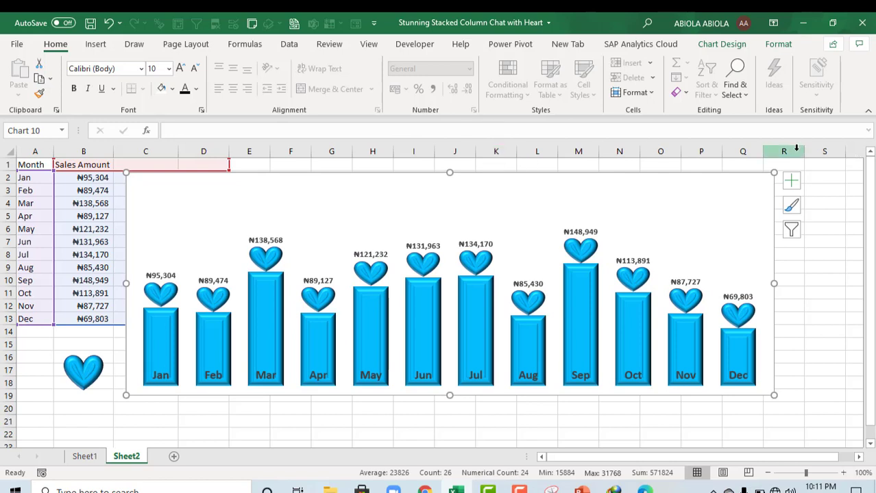
# - Add a chart title and change its text to Sales Report
pyautogui.click(791, 180)
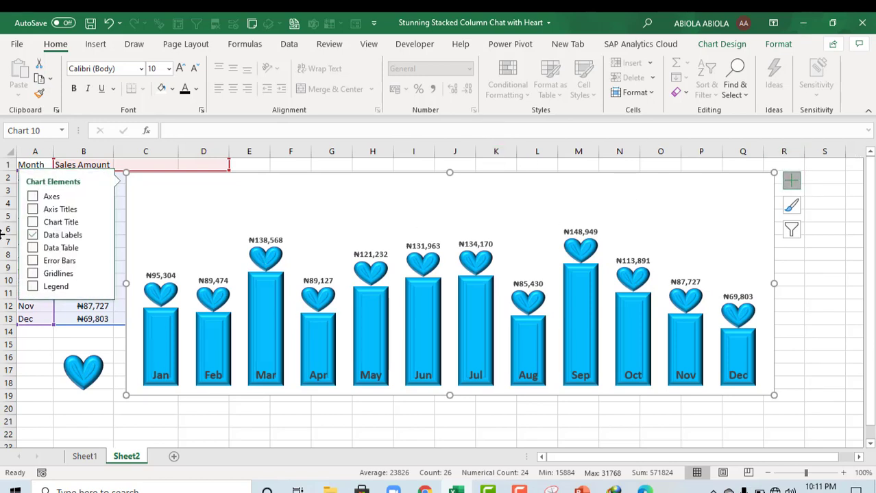
pyautogui.click(32, 222)
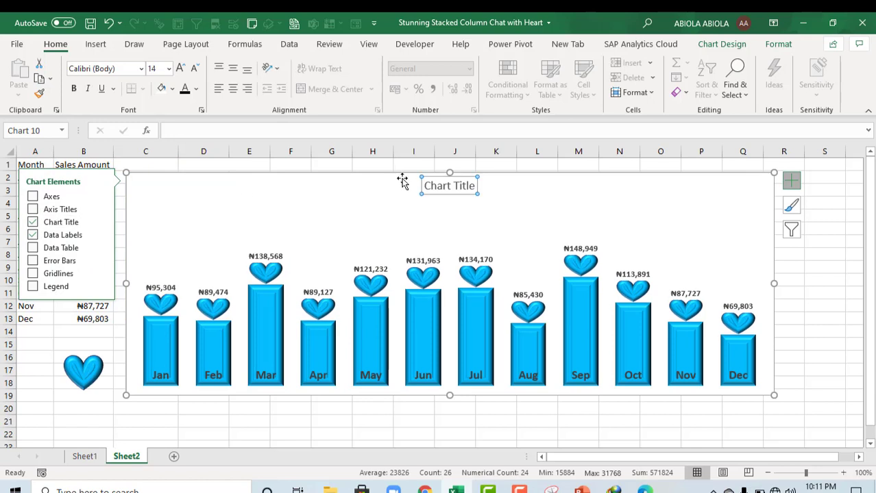
pyautogui.click(463, 186)
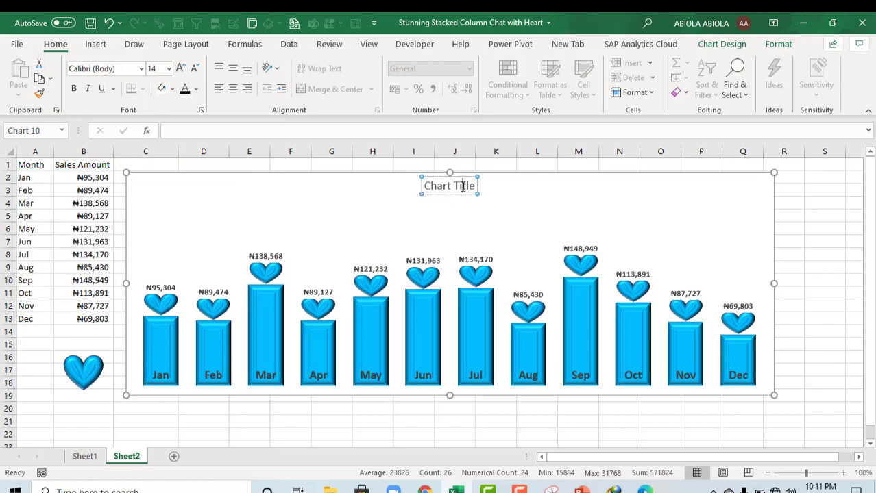
pyautogui.hotkey('ctrl', 'a')
pyautogui.write('Sa')
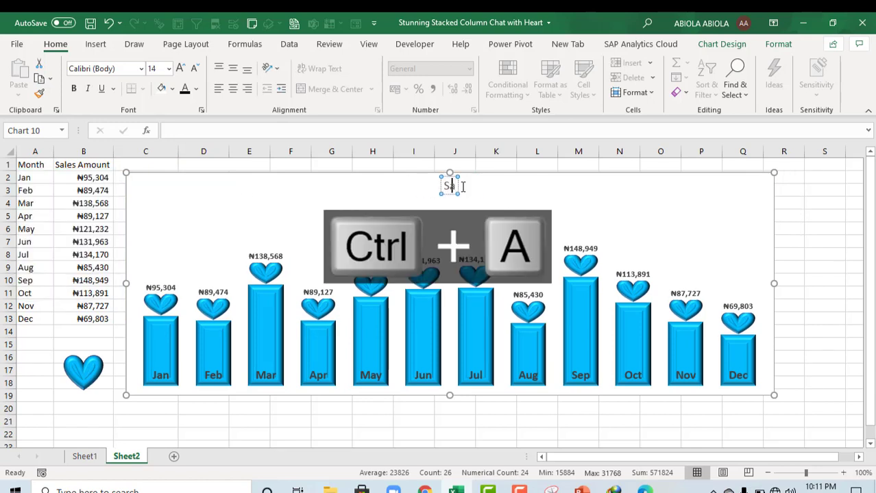
pyautogui.write('les Amo')
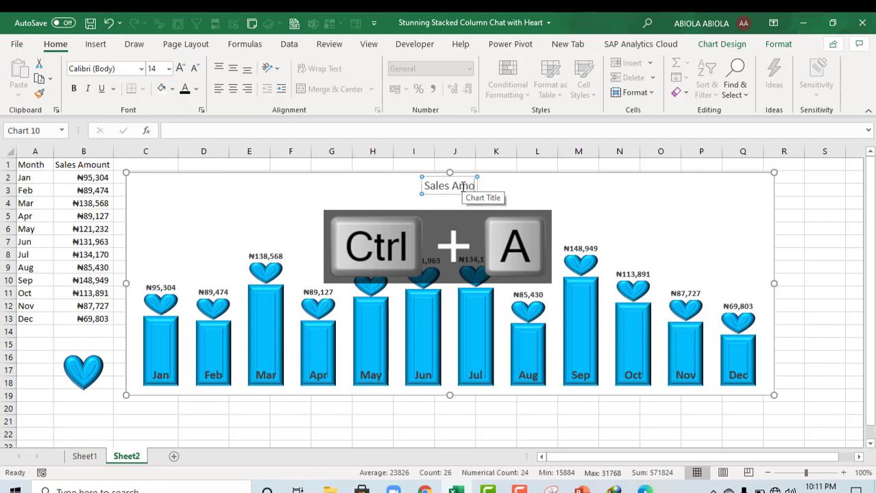
pyautogui.press('BackSpace')
pyautogui.press('BackSpace')
pyautogui.press('BackSpace')
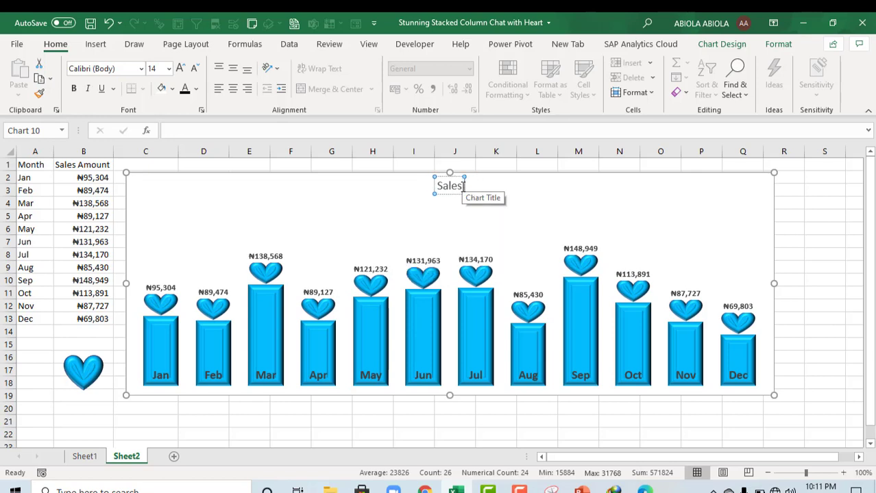
pyautogui.write('Report')
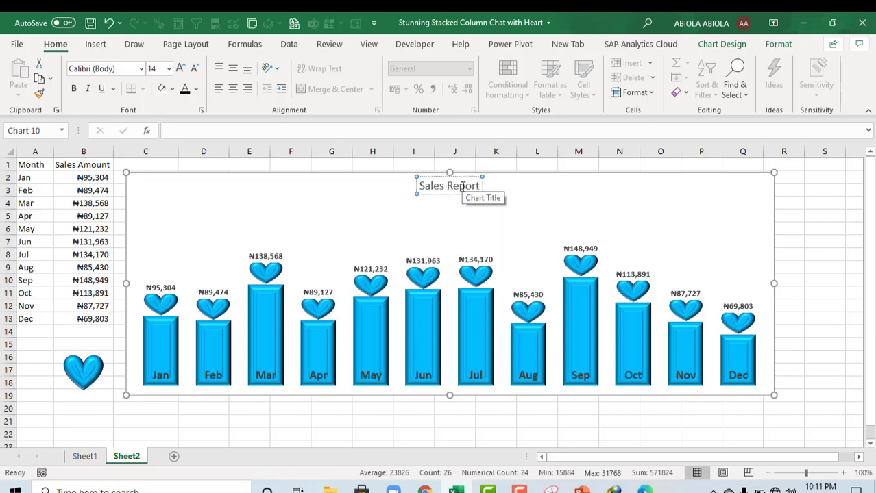
pyautogui.click(805, 279)
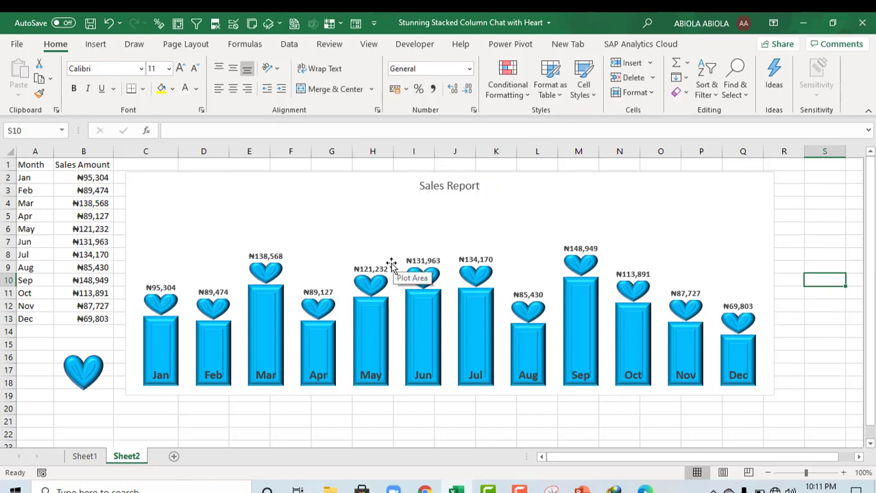
pyautogui.click(90, 455)
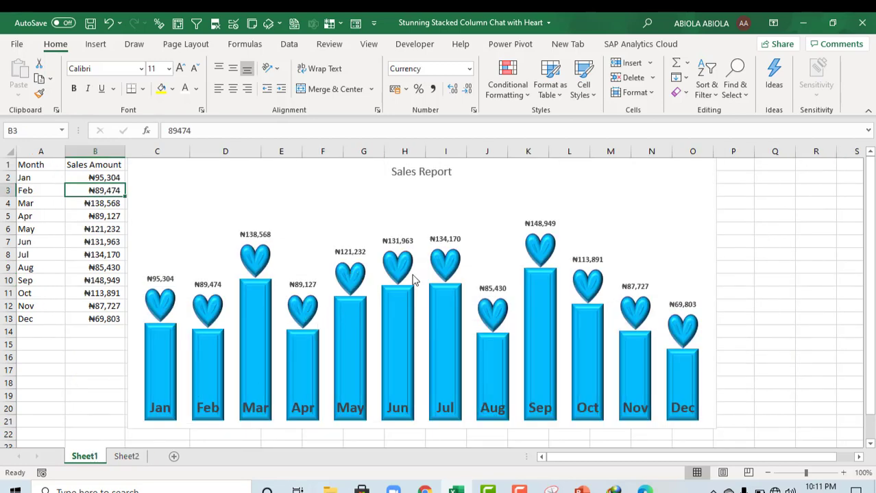
pyautogui.click(126, 456)
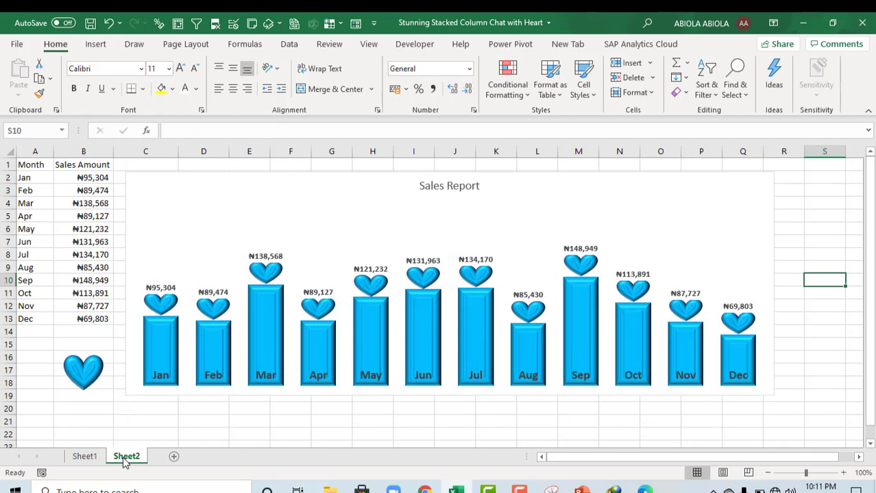